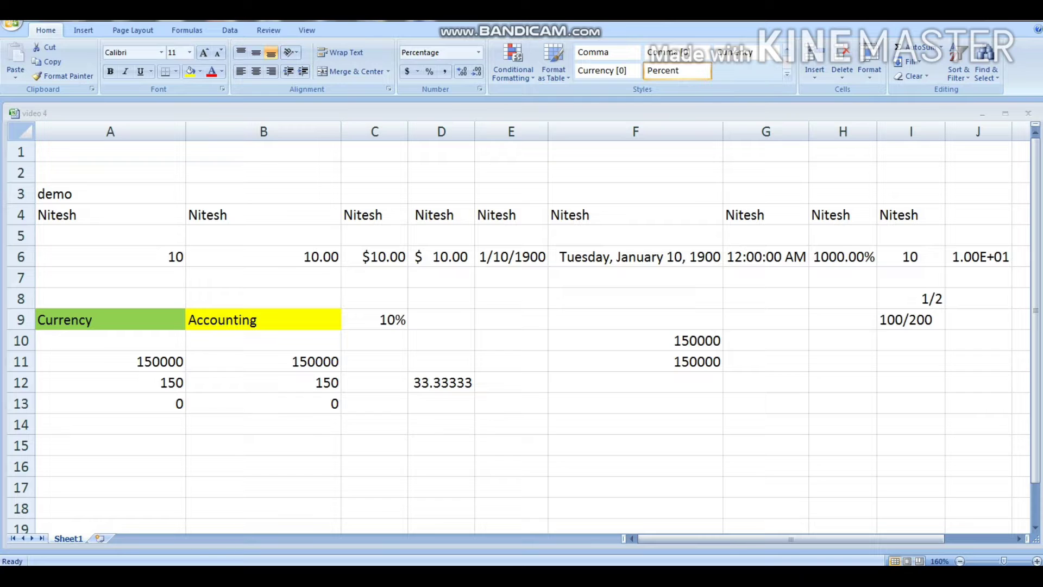
Review the available number formats for the 10% value in cell C9 without applying one.
left_click(375, 320)
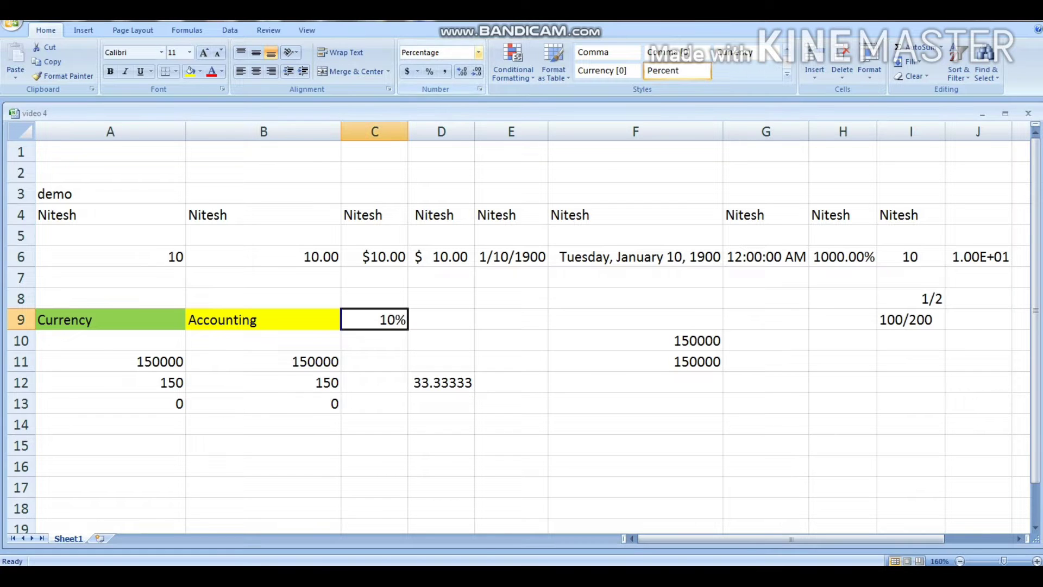
left_click(479, 53)
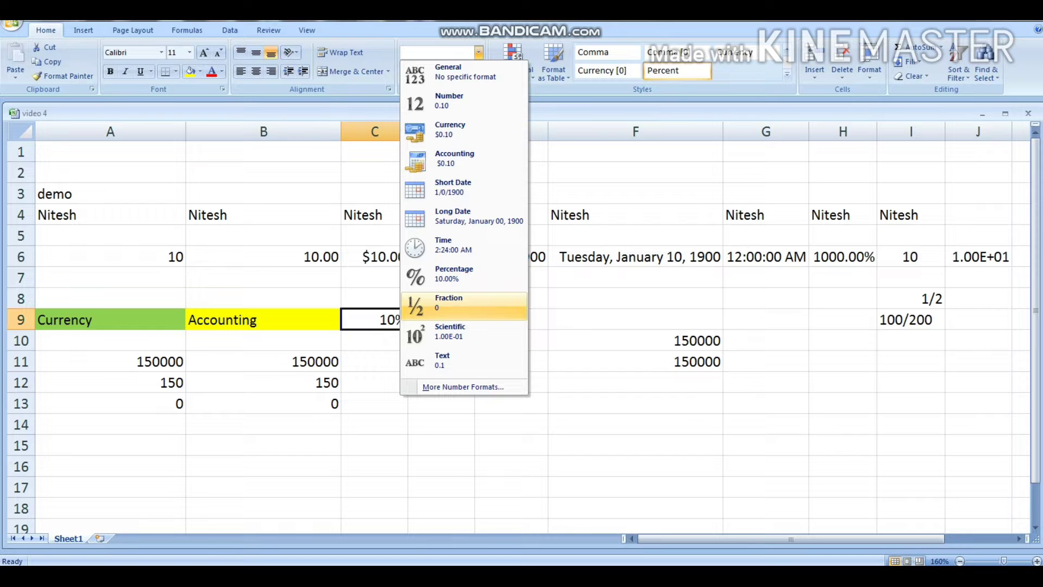
key("Escape")
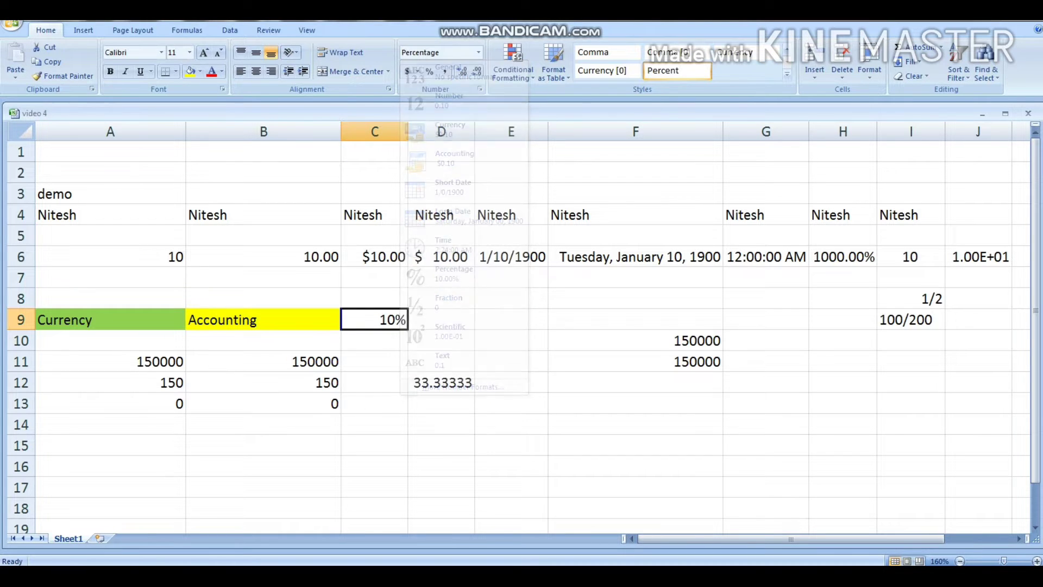
Examine the number format assigned to each text cell in row 4, going back and forth between columns A and I.
left_click(110, 215)
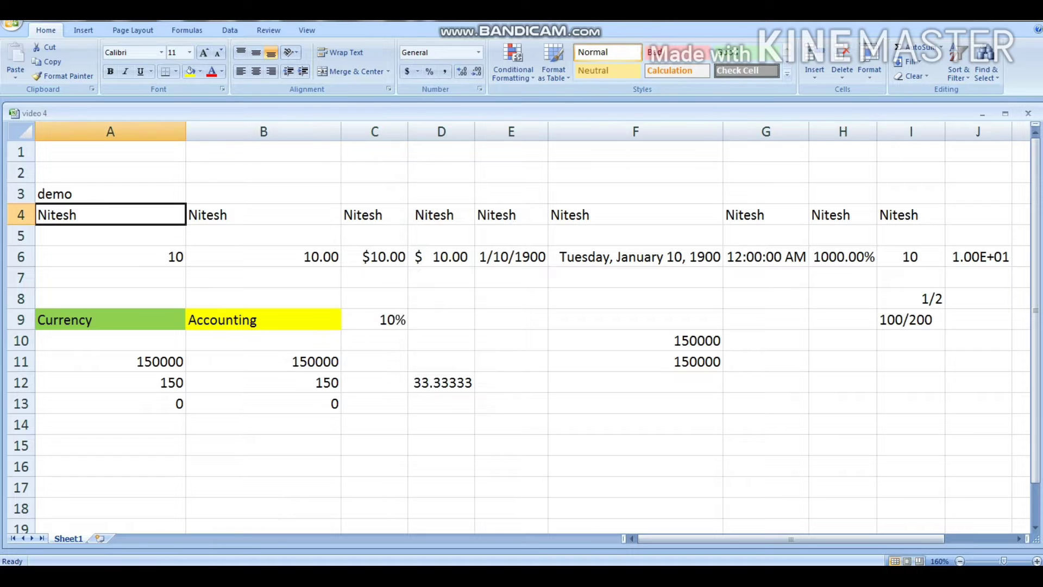
key("Right")
key("Right")
key("Right")
key("Right")
key("Right")
key("Right")
key("Right")
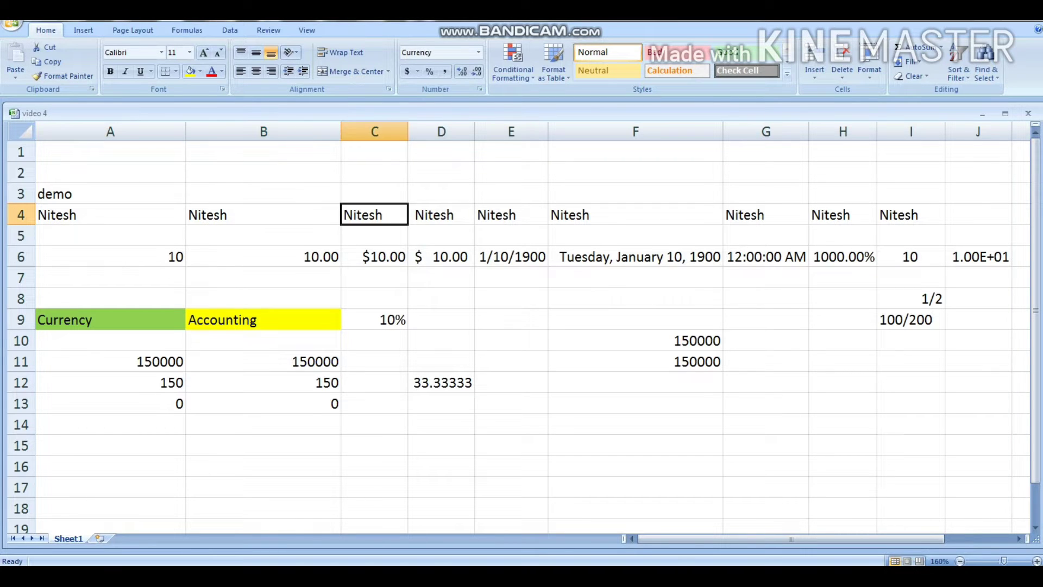
key("Right")
key("Left")
key("Left")
key("Left")
key("Left")
key("Left")
key("Left")
key("Left")
key("Left")
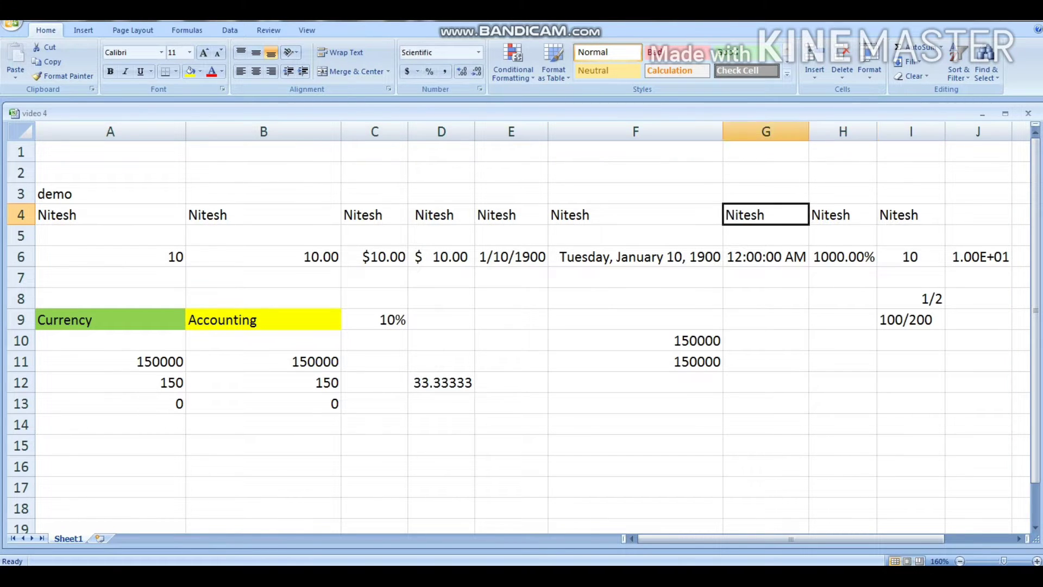
key("Right")
key("Right")
key("Right")
key("Right")
key("Right")
key("Right")
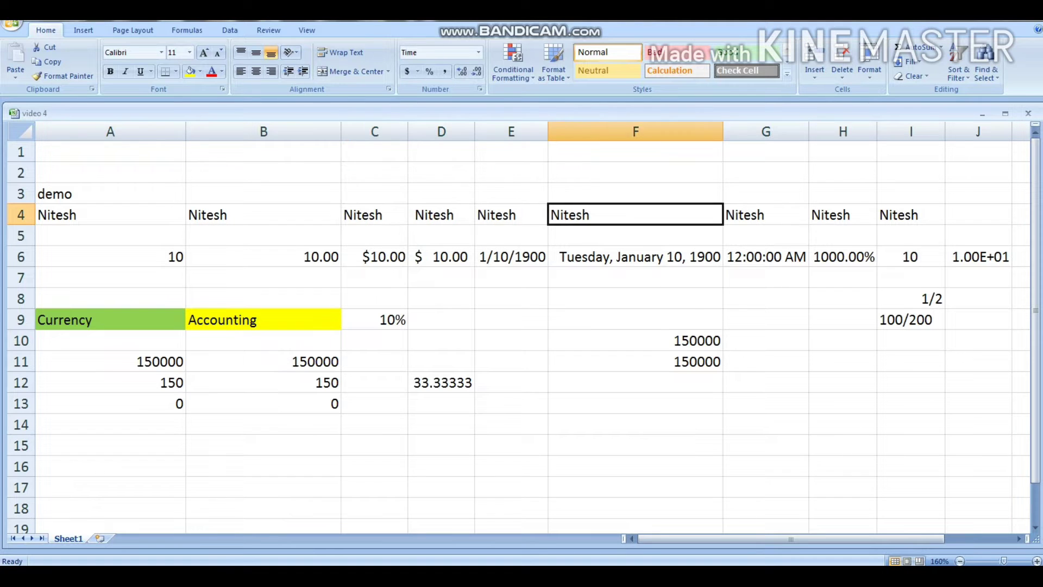
key("Left")
key("Left")
key("Left")
key("Left")
key("Left")
key("Left")
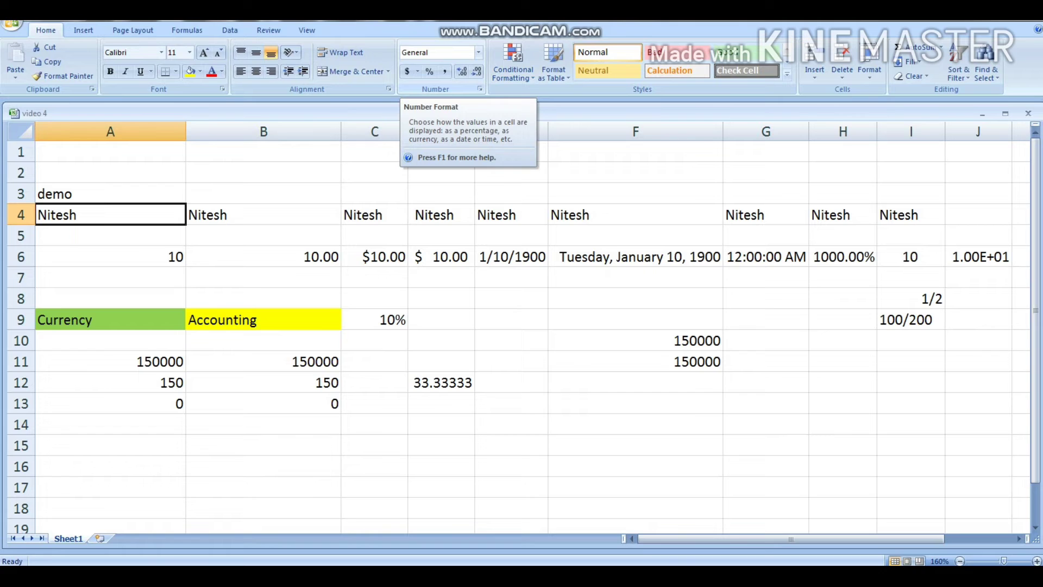
key("Right")
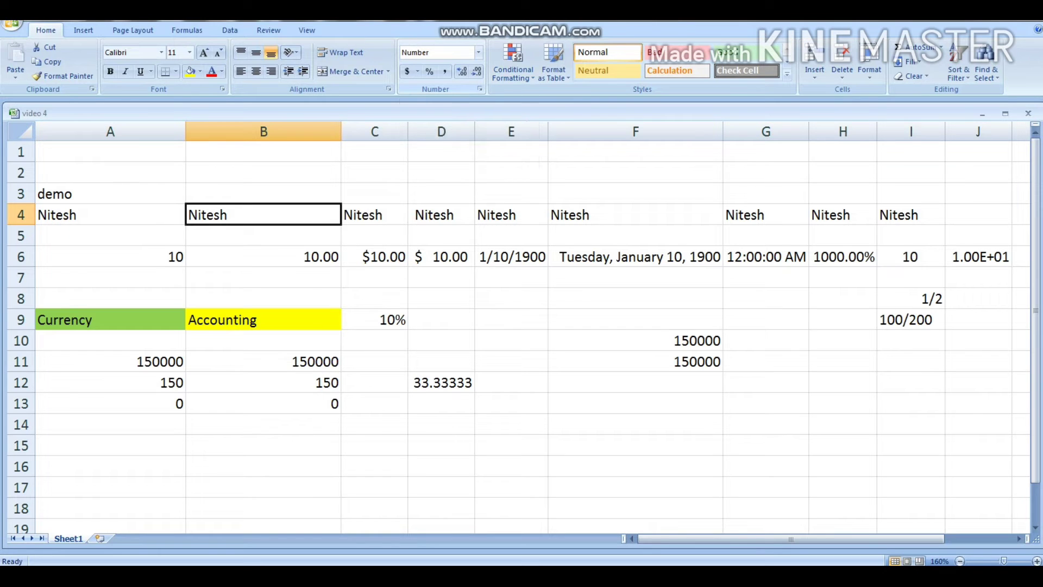
key("Right")
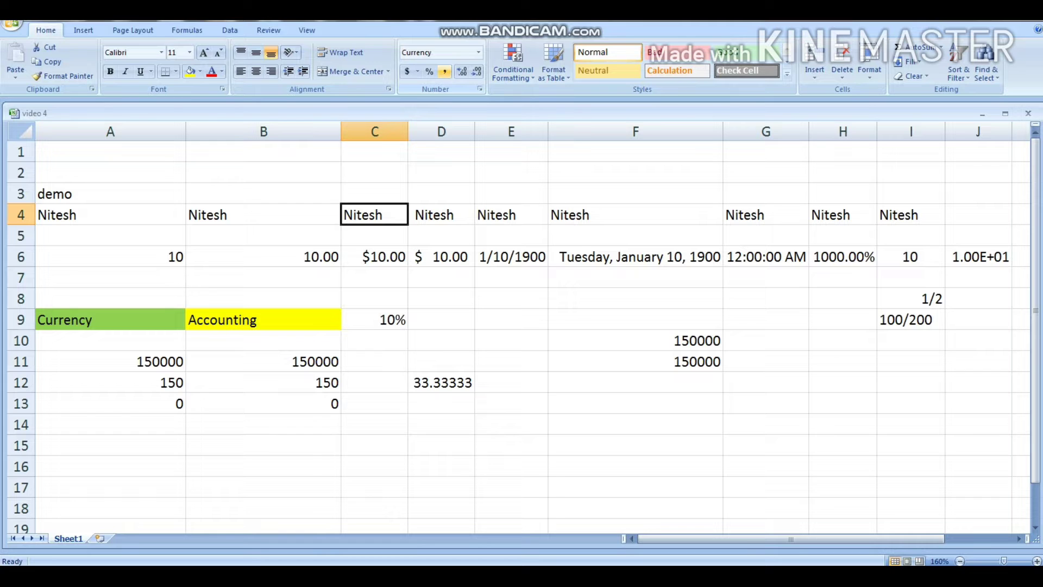
key("Right")
key("Right")
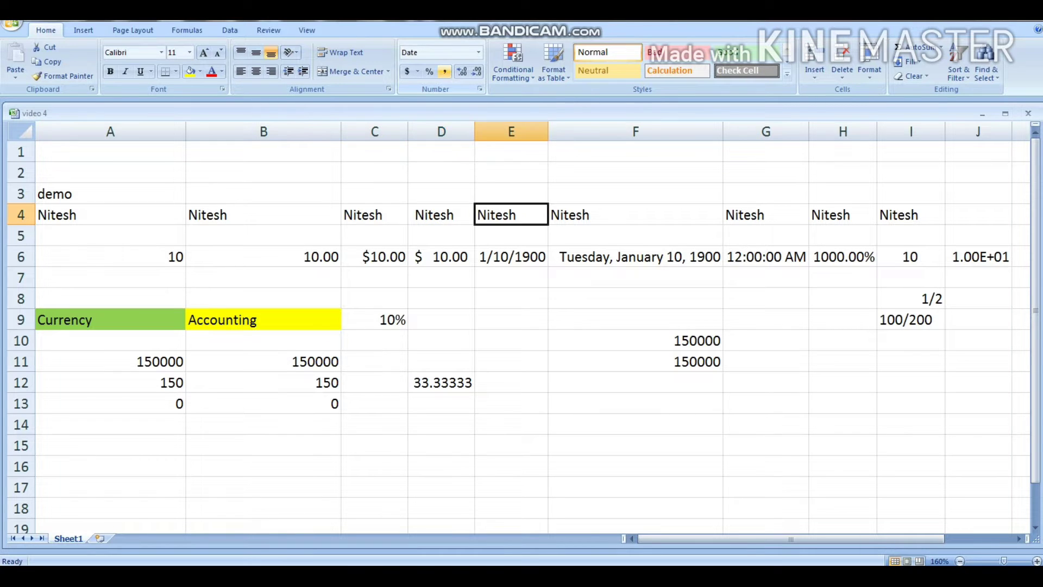
key("Right")
key("Right")
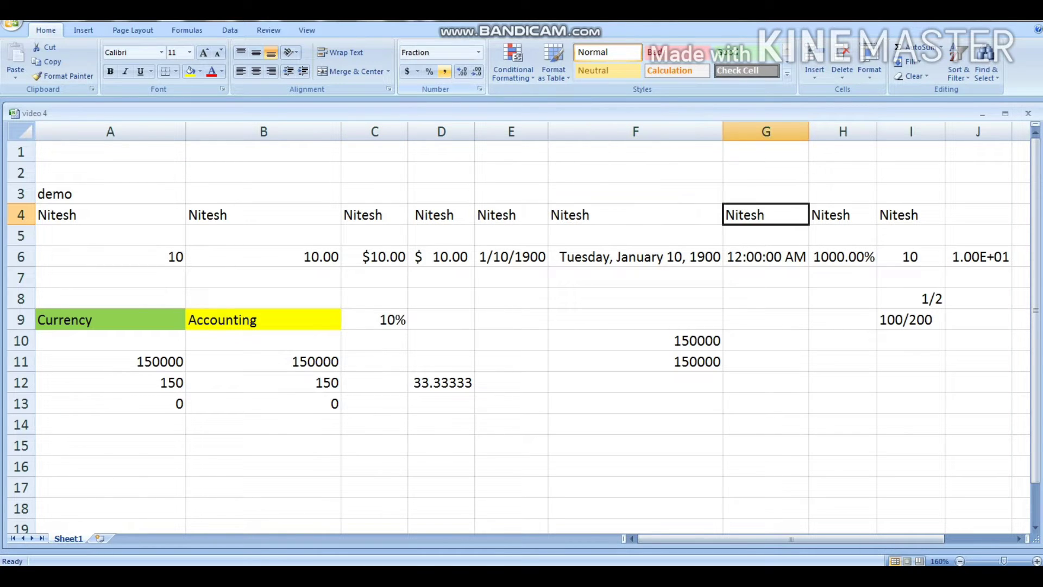
key("Right")
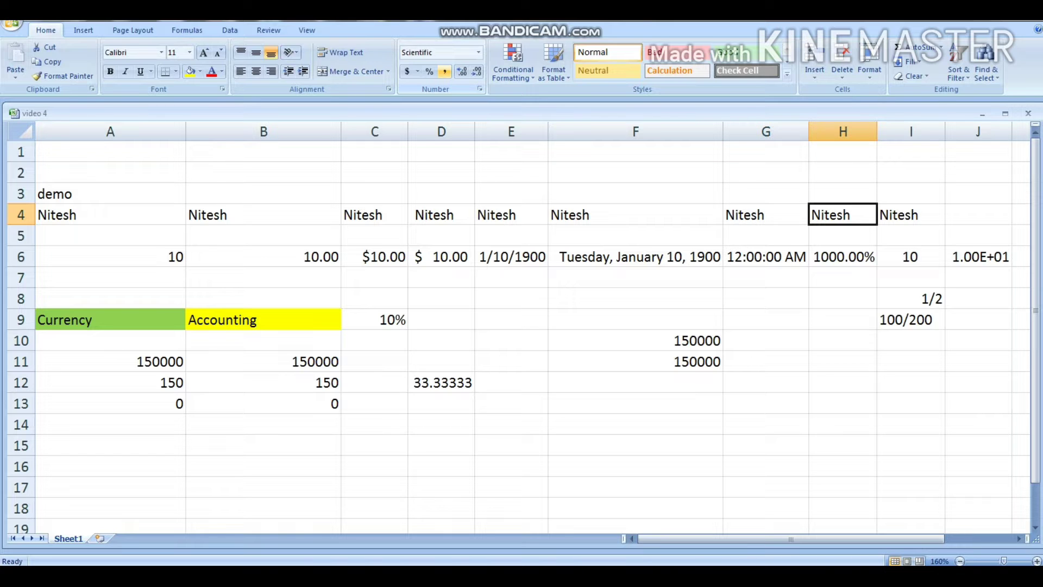
key("Right")
key("Left")
key("Left")
key("Left")
key("Left")
key("Left")
key("Left")
key("Left")
key("Left")
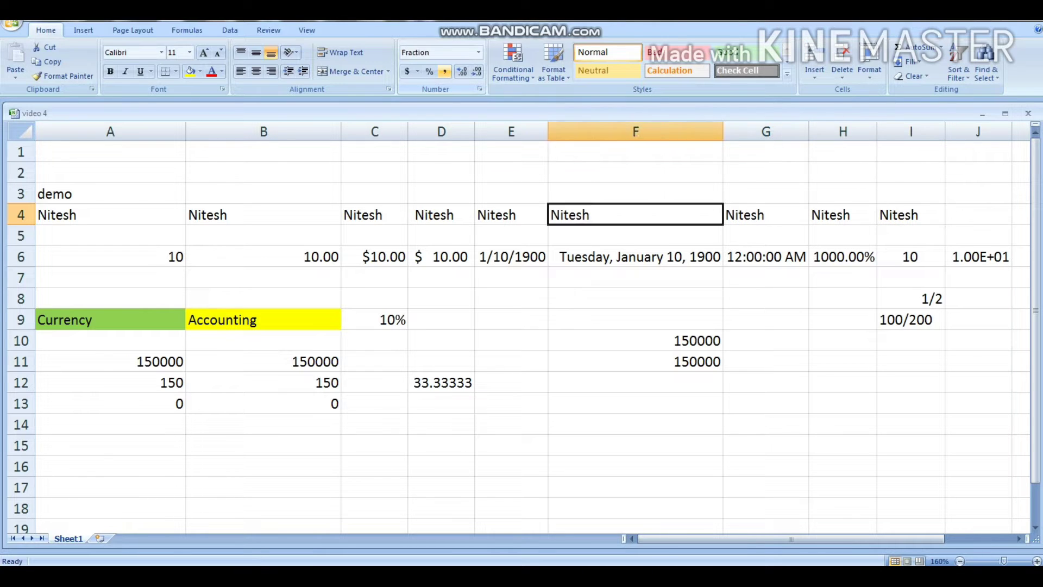
key("Right")
key("Right")
key("Right")
key("Right")
key("Right")
key("Right")
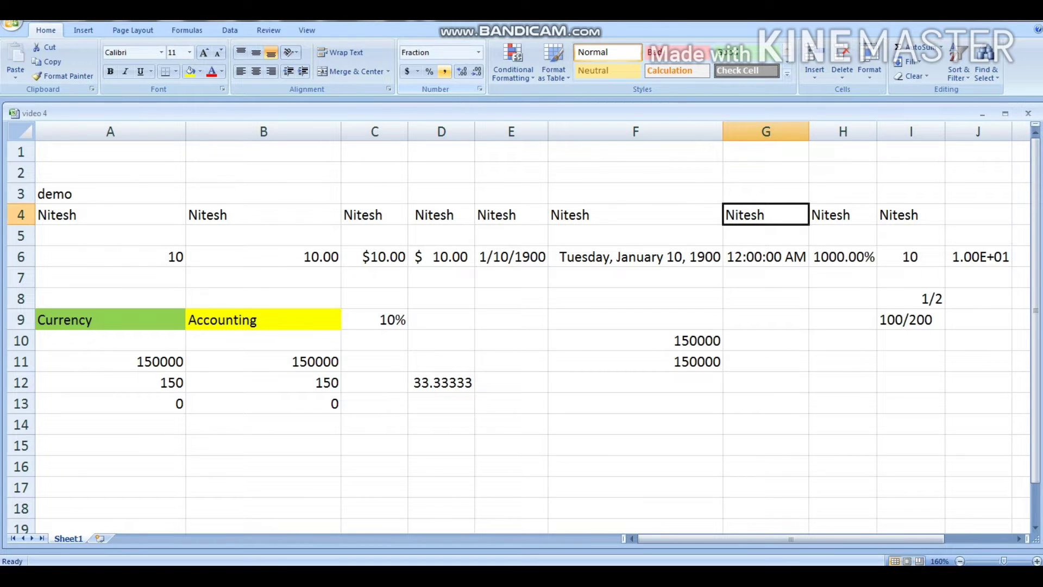
key("Left")
key("Left")
key("Left")
key("Left")
key("Left")
key("Left")
Enter 10 in cell A5, below the first text entry of row 4.
key("Down")
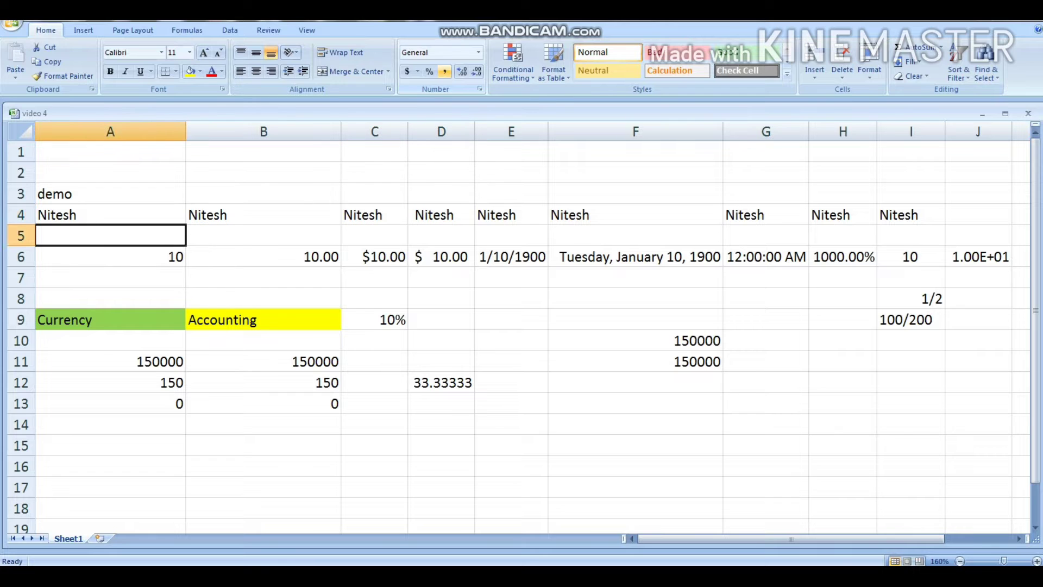
type("10")
key("Right")
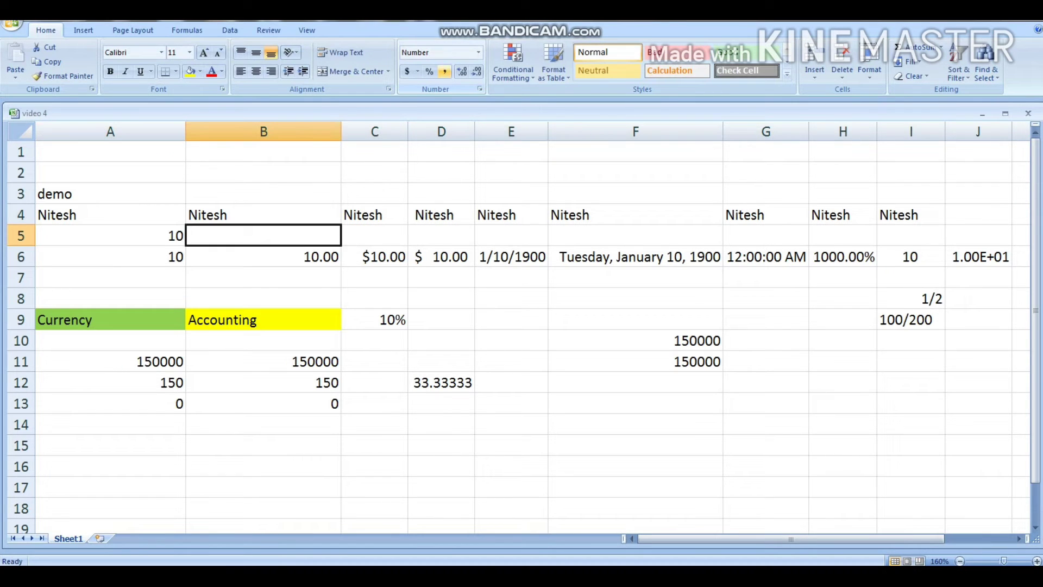
Copy the value of cell A5 across row 5 through column I.
key("Left")
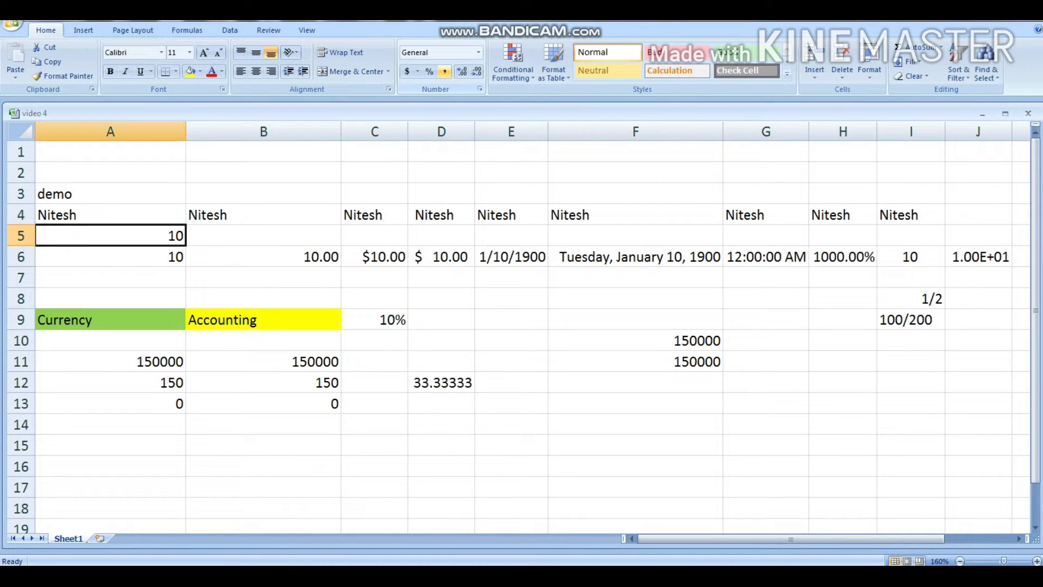
key("ctrl+c")
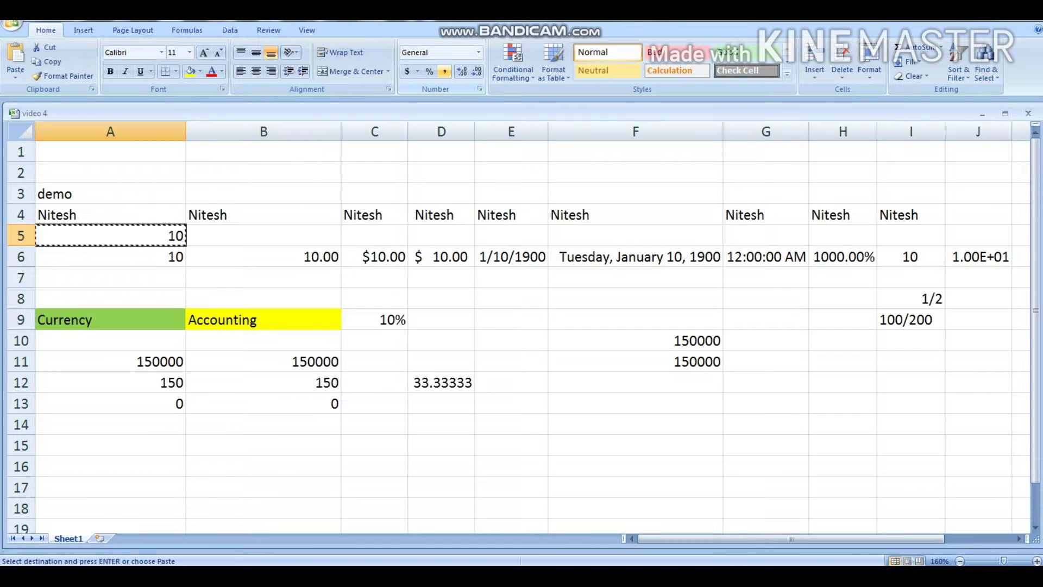
key("shift+Right")
key("shift+Right")
key("shift+Right")
key("shift+Right")
key("shift+Right")
key("shift+Right")
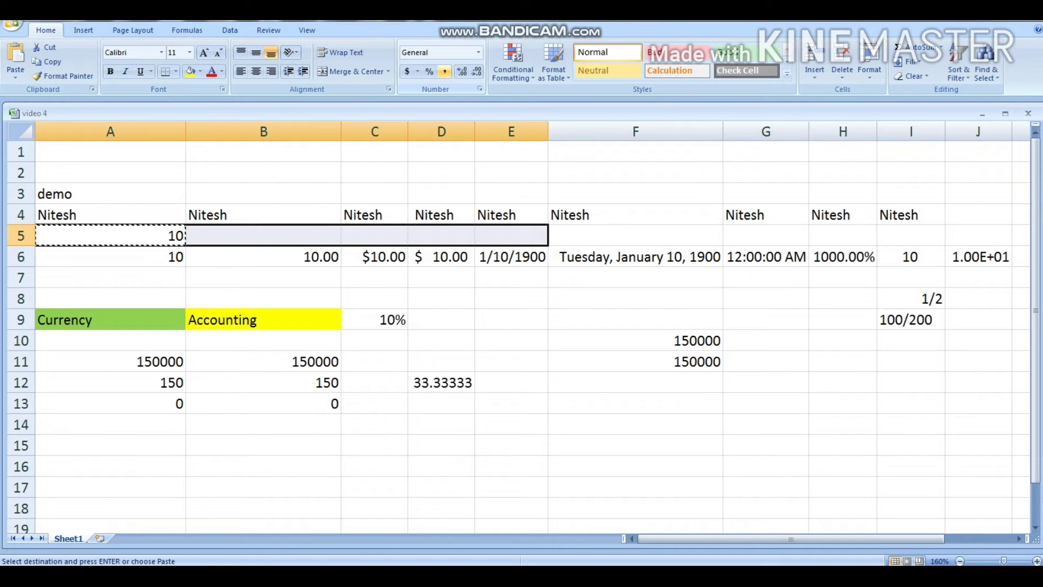
key("shift+Right")
key("shift+Right")
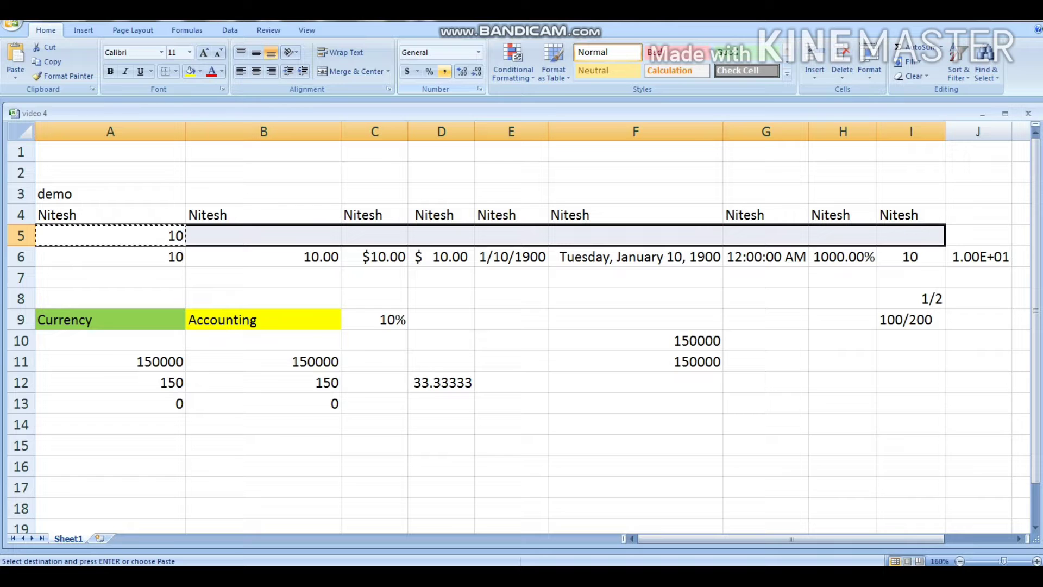
key("ctrl+v")
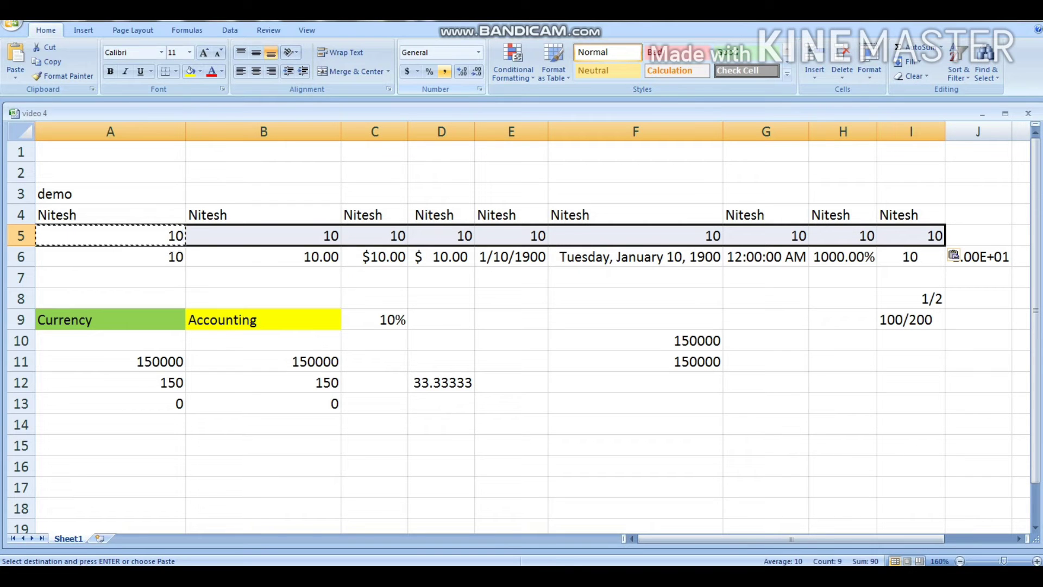
key("Escape")
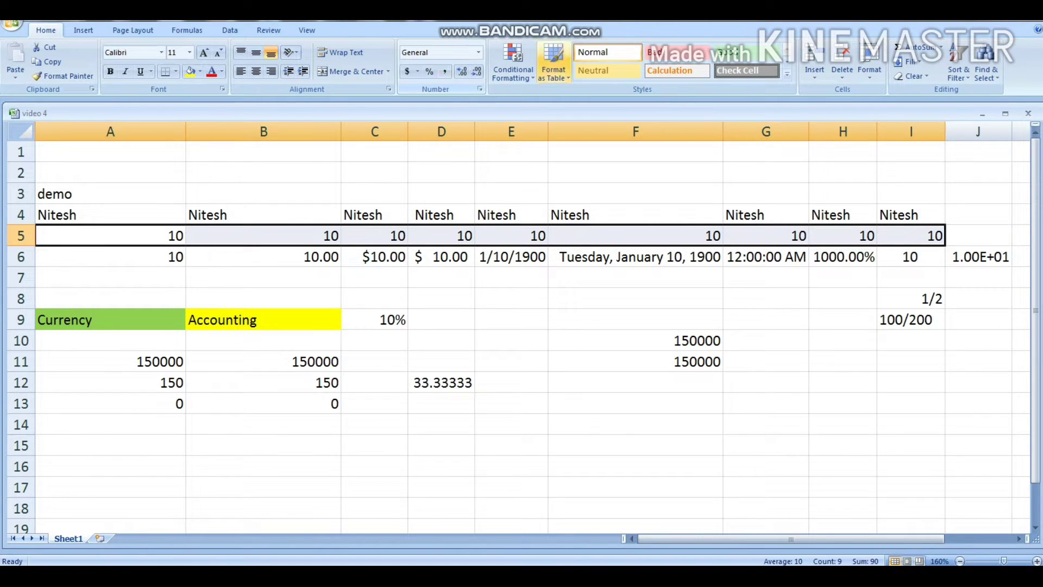
Center the contents of cells A4 and A5 horizontally.
key("Left")
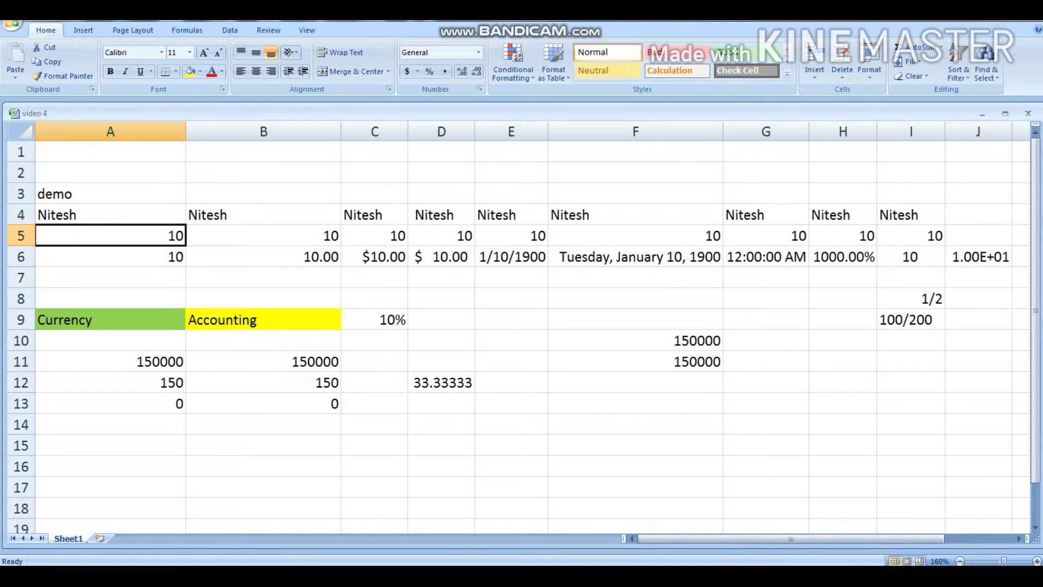
key("Up")
key("shift+Down")
key("ctrl+e")
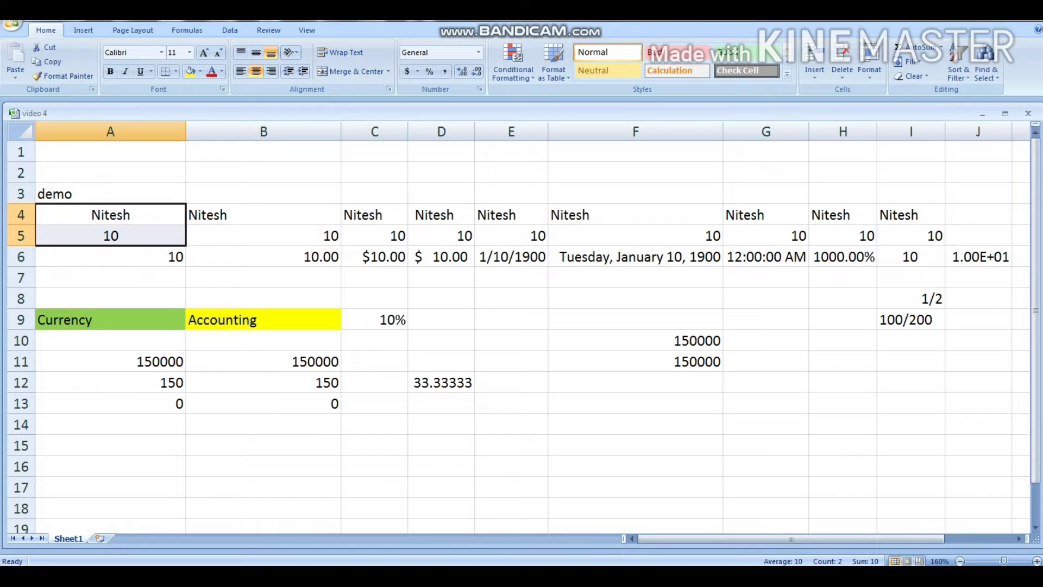
Apply the Number format to the value in cell B5.
key("Down")
key("Right")
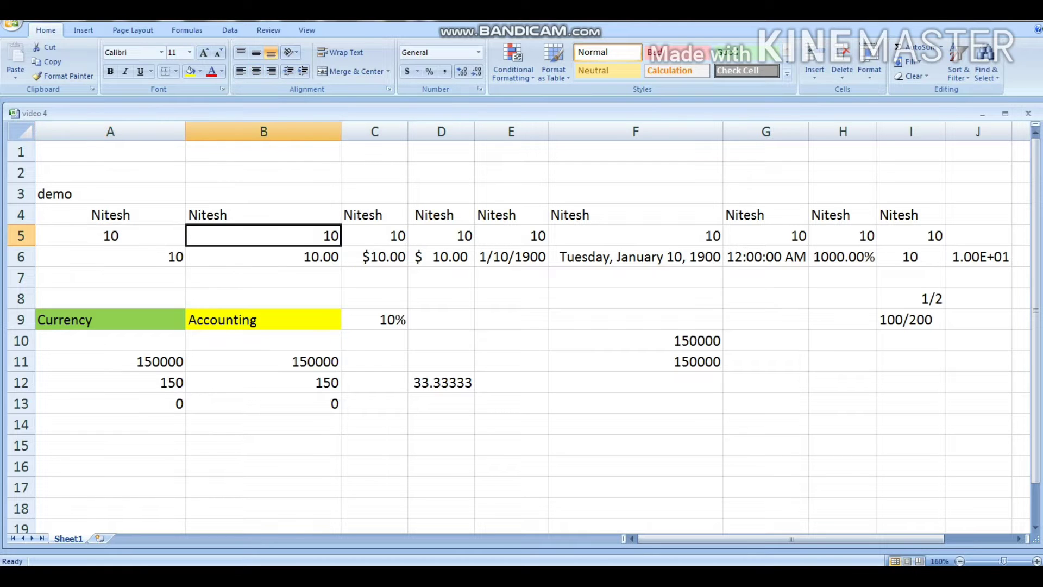
left_click(478, 52)
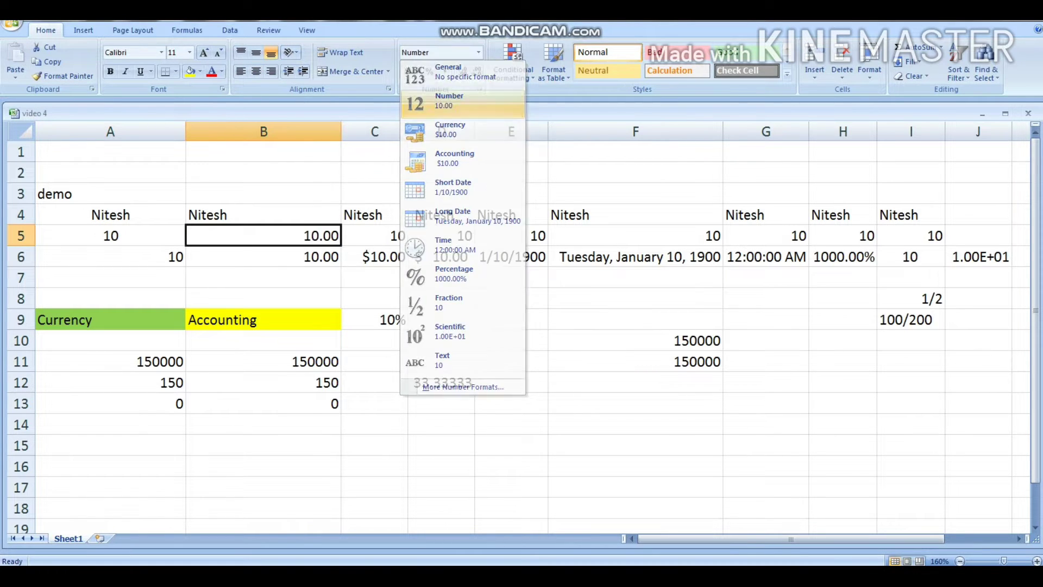
left_click(431, 102)
Center the contents of cells B4 and B5 horizontally and dismiss the Windows color scheme prompt.
key("Up")
key("shift+Down")
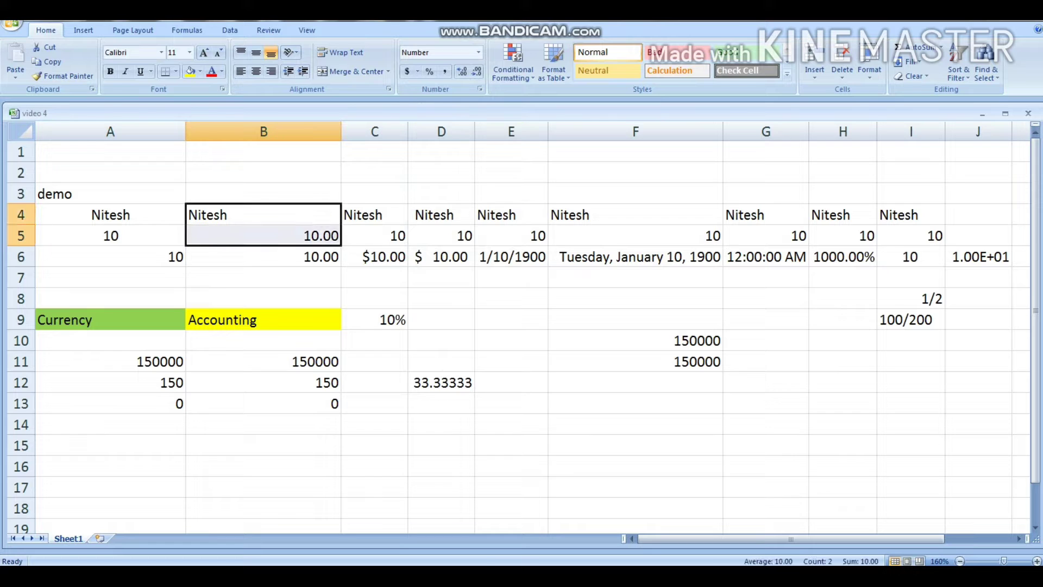
left_click(255, 71)
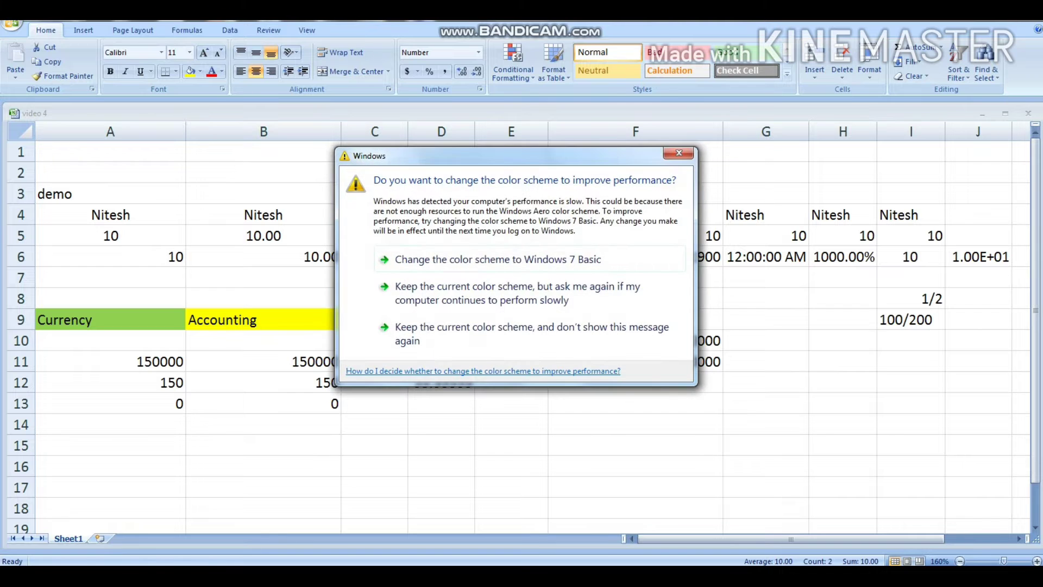
key("Escape")
Apply the Currency format to the value in cell C5 and widen column C slightly.
key("Down")
key("Right")
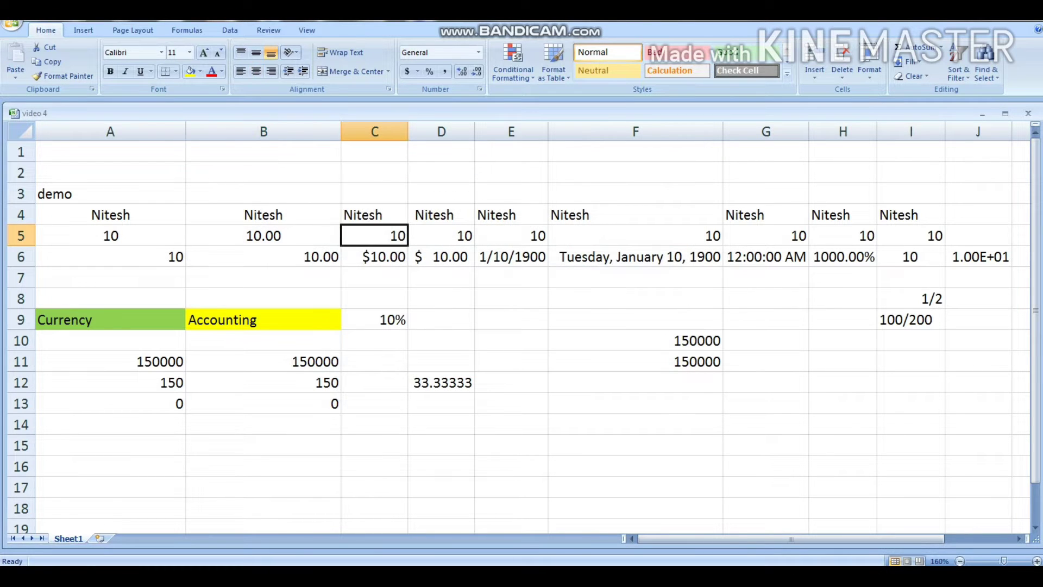
left_click(479, 53)
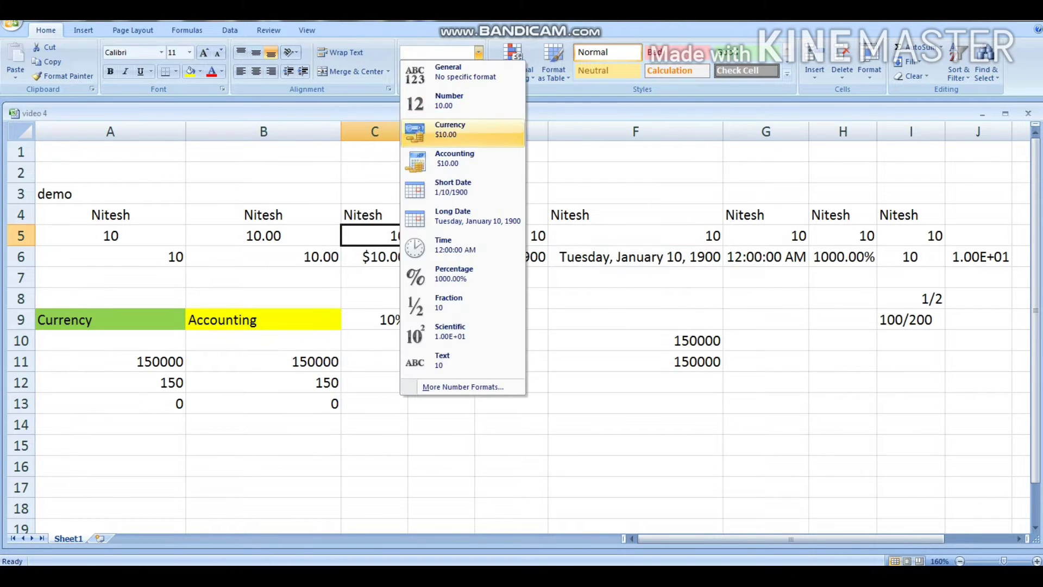
left_click(463, 133)
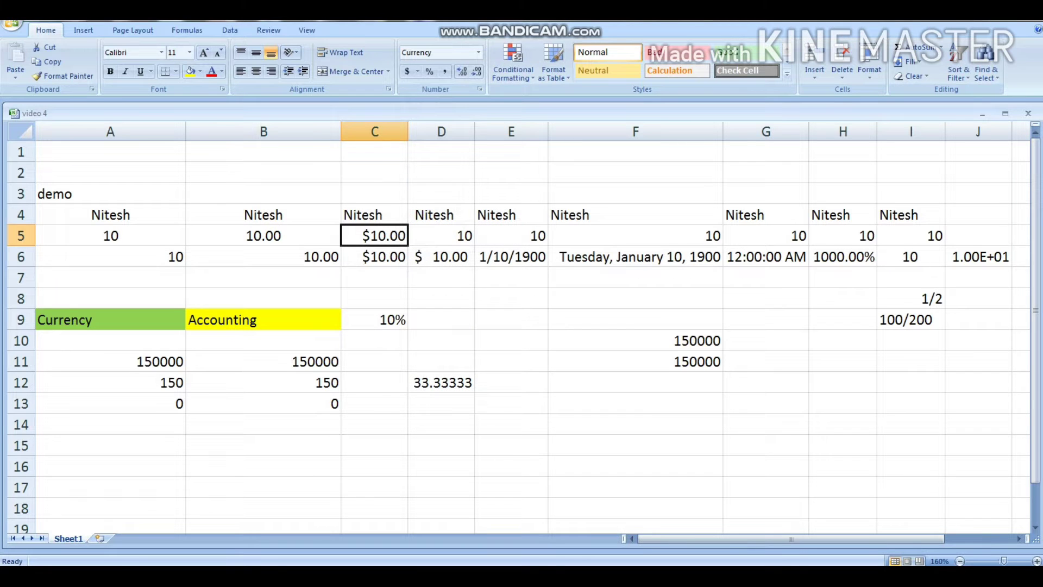
left_click_drag(408, 131, 427, 131)
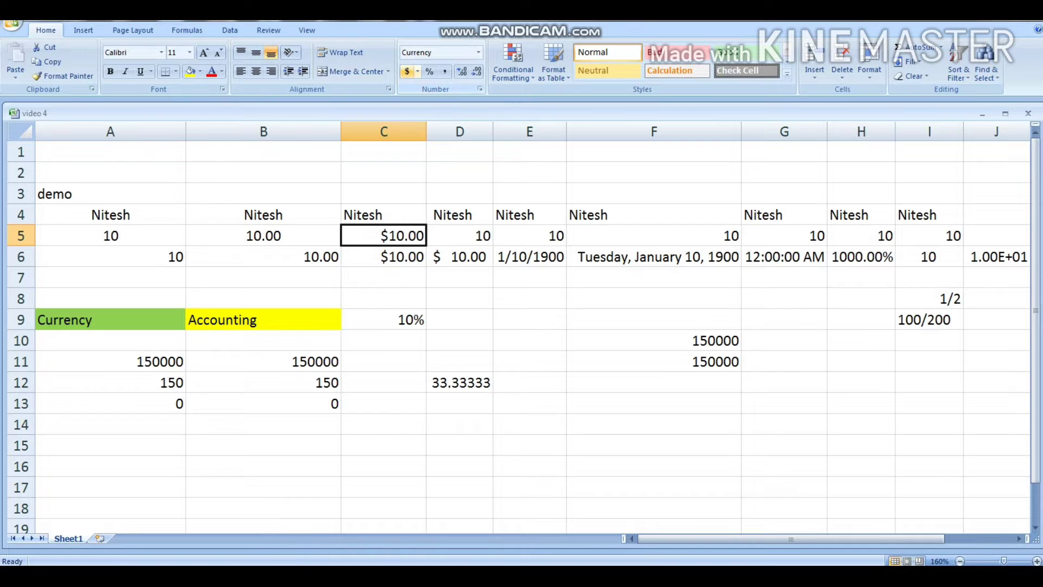
Apply the Accounting format with the ₹ English (India) symbol to cell C5 and widen column C slightly.
left_click(417, 71)
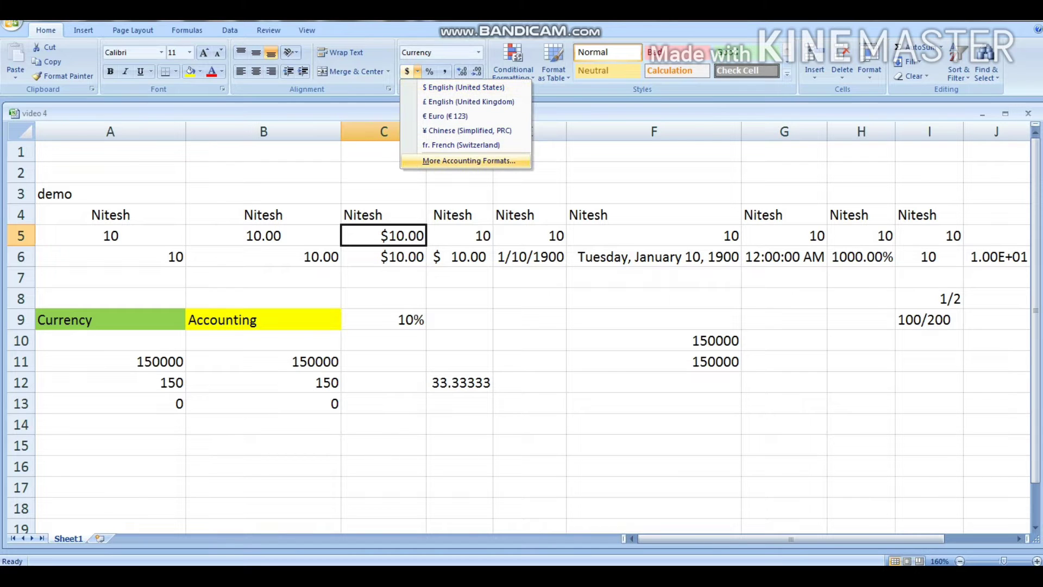
left_click(468, 161)
left_click(675, 230)
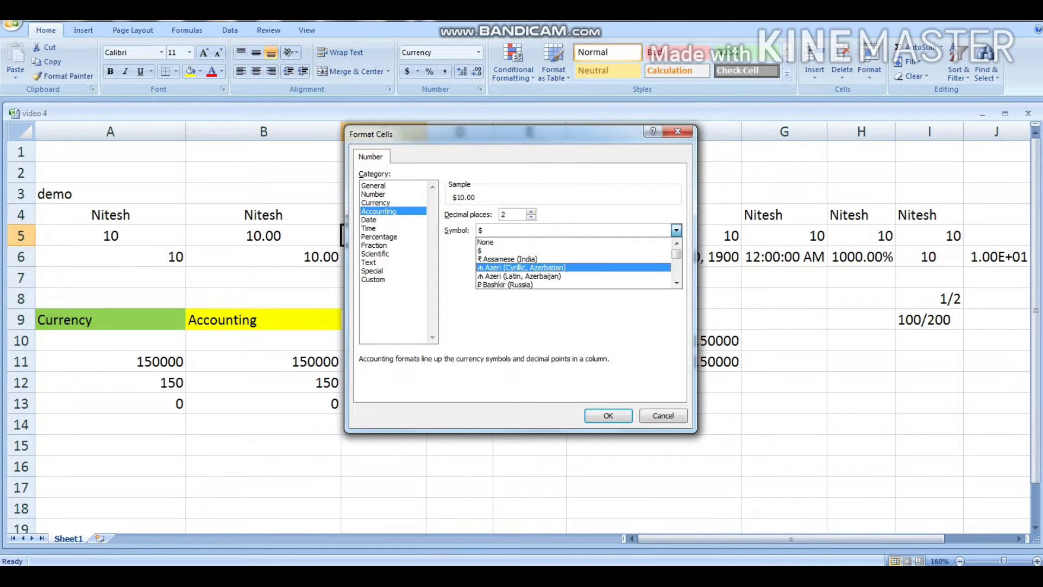
scroll(574, 267, "down", 2)
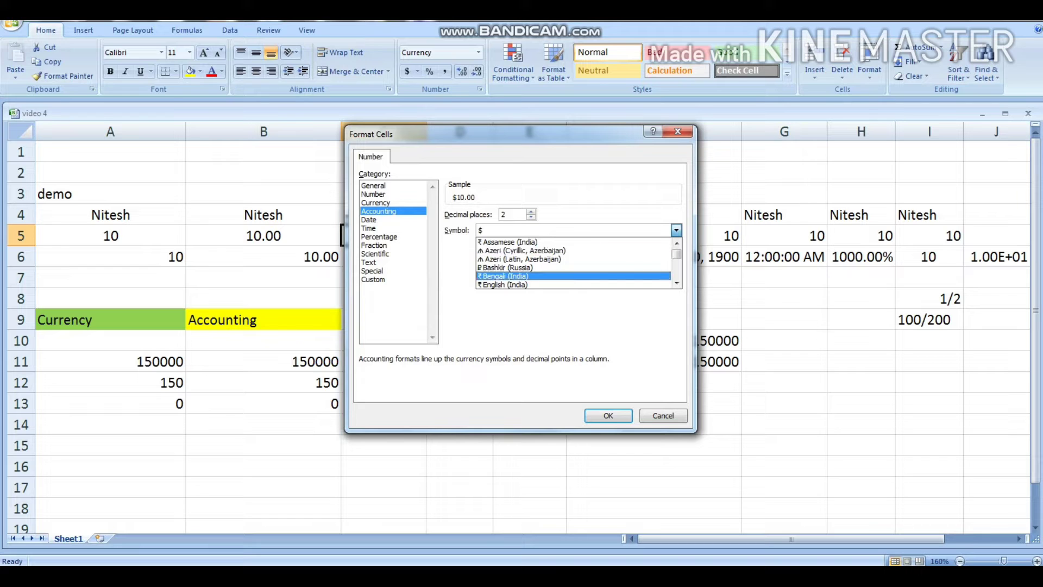
left_click(543, 284)
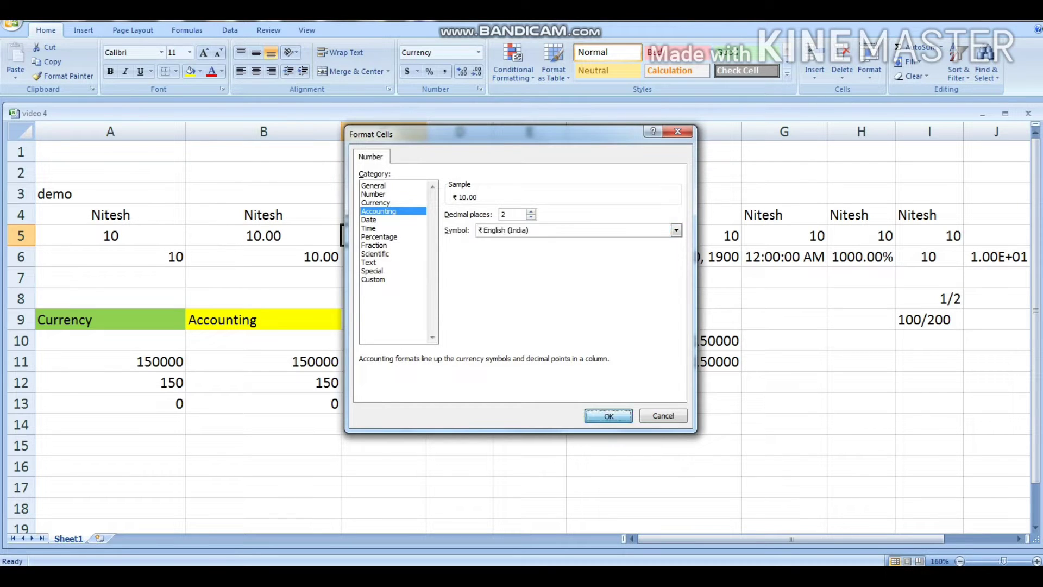
left_click(608, 416)
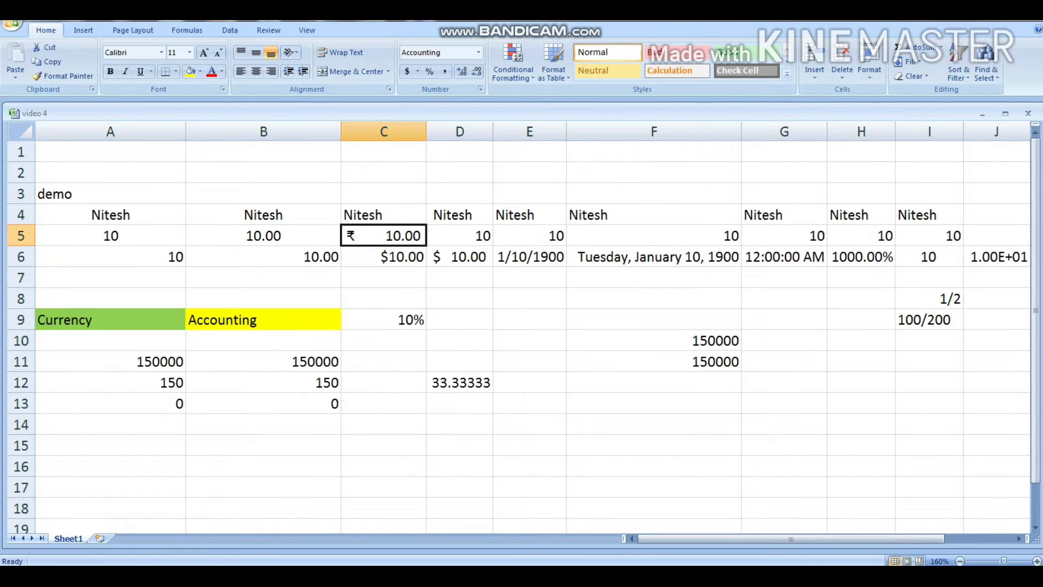
left_click_drag(425, 132, 434, 132)
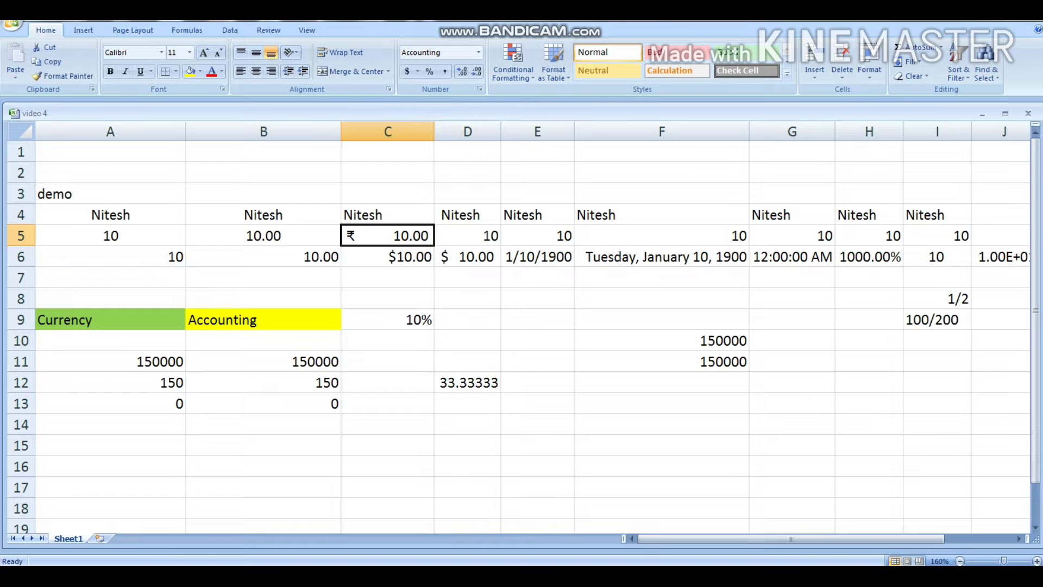
Apply the Accounting format with the dollar symbol to cell D5 and widen column D.
left_click(467, 236)
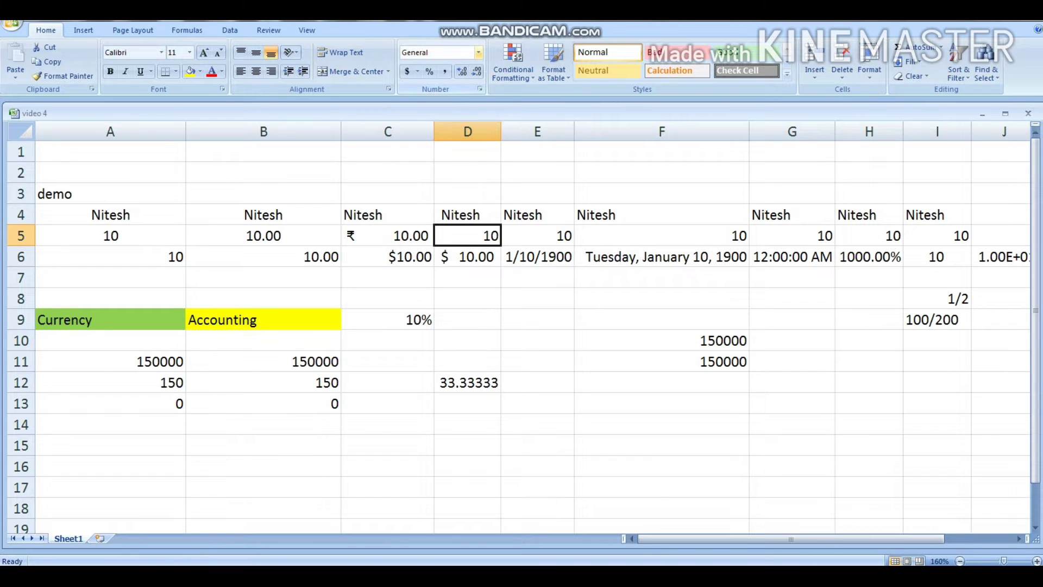
left_click(478, 52)
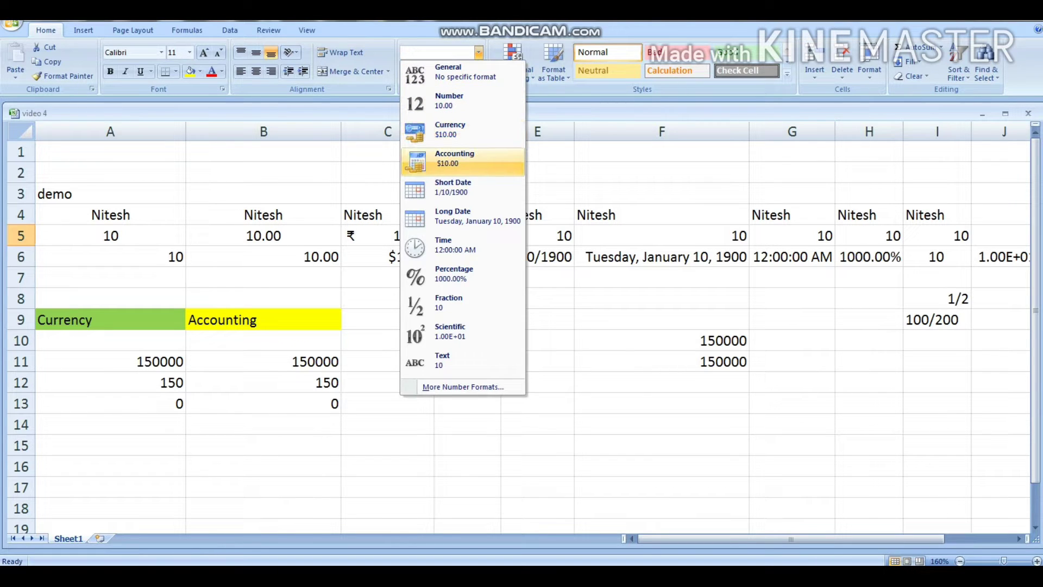
left_click(463, 161)
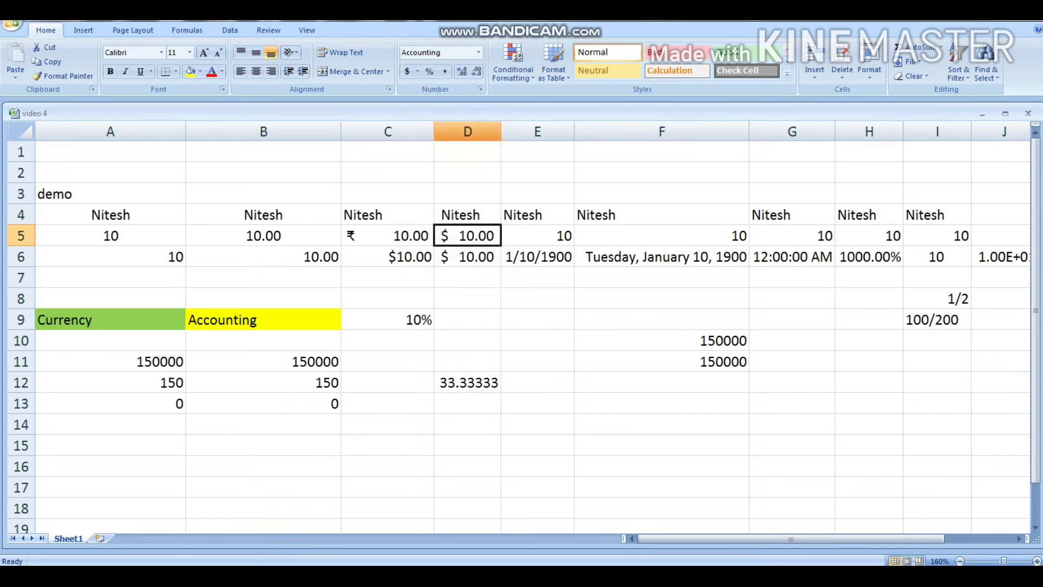
left_click(406, 72)
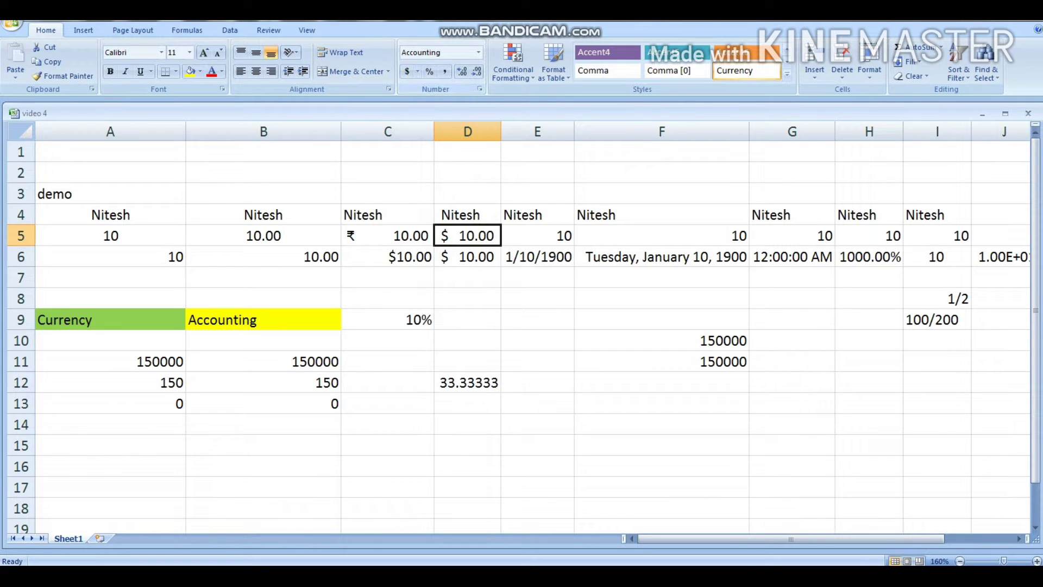
left_click_drag(500, 131, 547, 132)
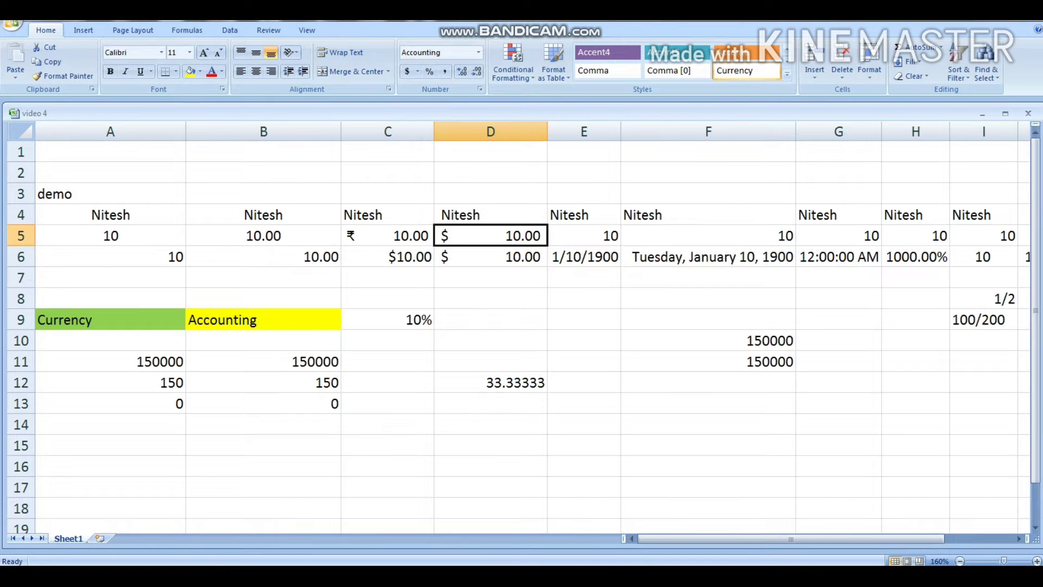
Change the number format of cell D5 to Currency and compare it with cell C5.
left_click(387, 236)
left_click(491, 236)
left_click(478, 52)
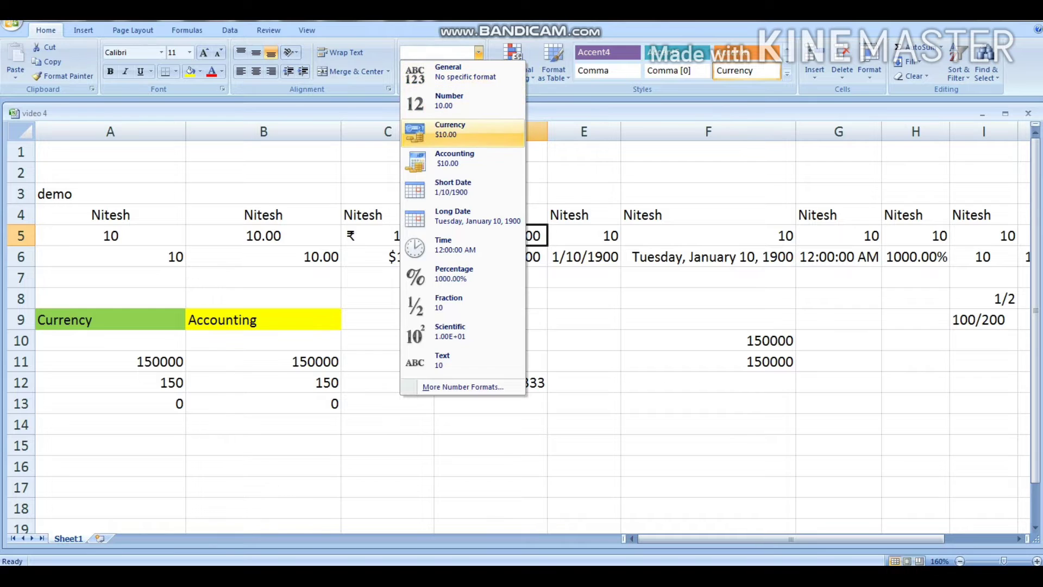
left_click(451, 130)
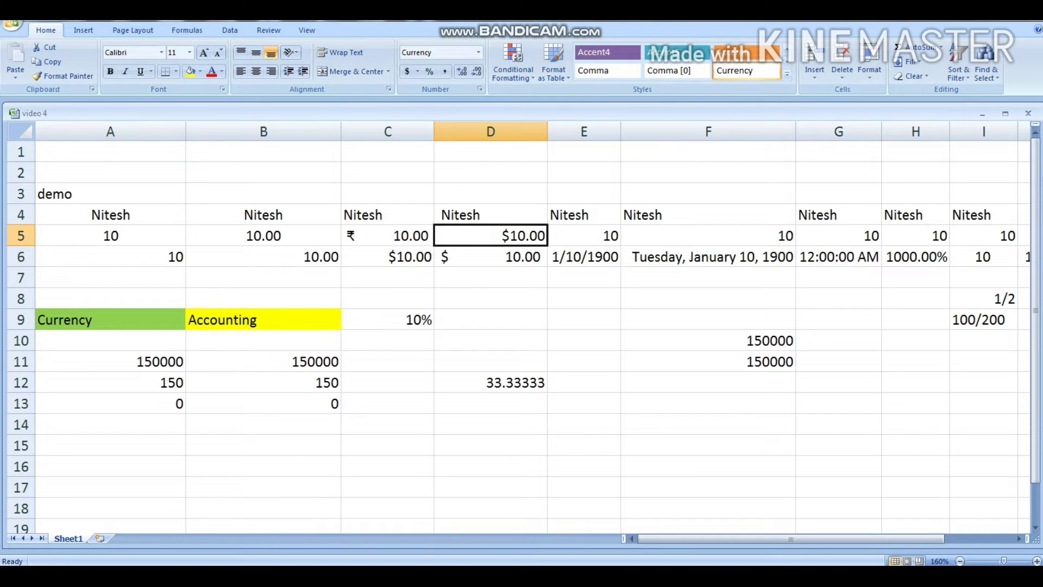
left_click(387, 236)
left_click(491, 236)
Apply the Currency format to cells A10:A14 below the green Currency heading.
left_click(110, 320)
left_click(263, 320)
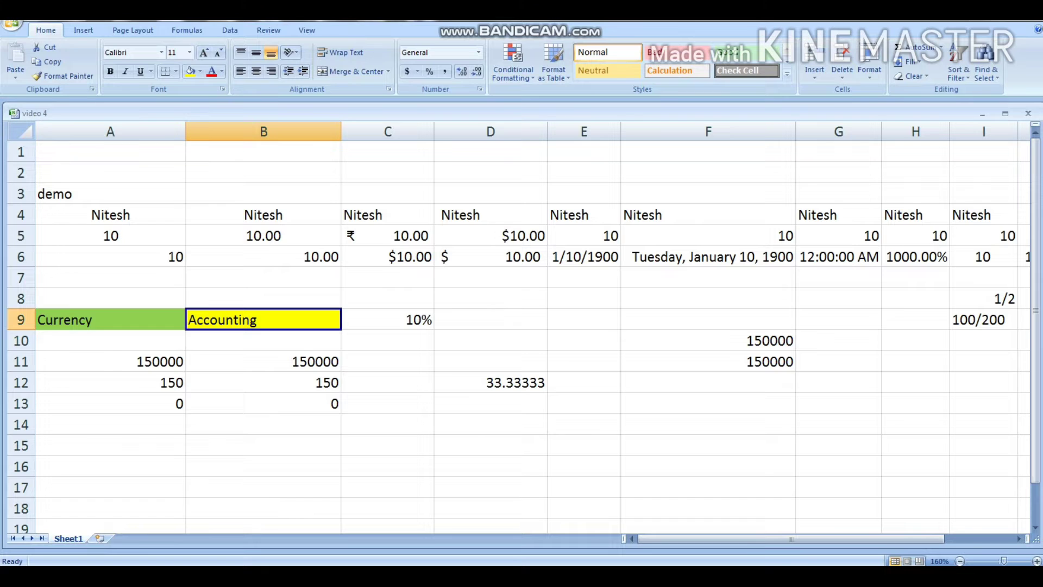
left_click_drag(111, 341, 110, 424)
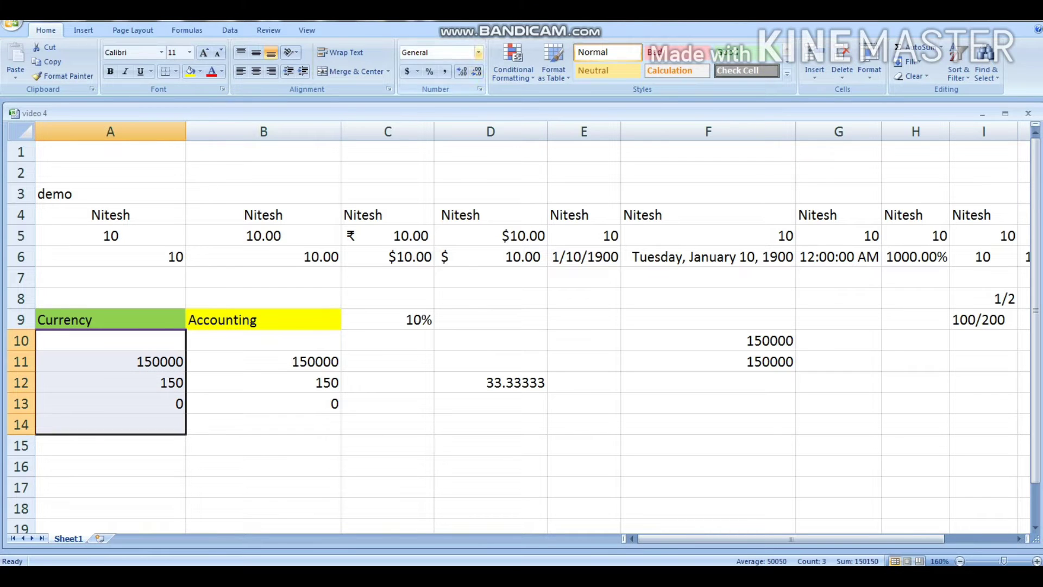
left_click(478, 52)
left_click(460, 131)
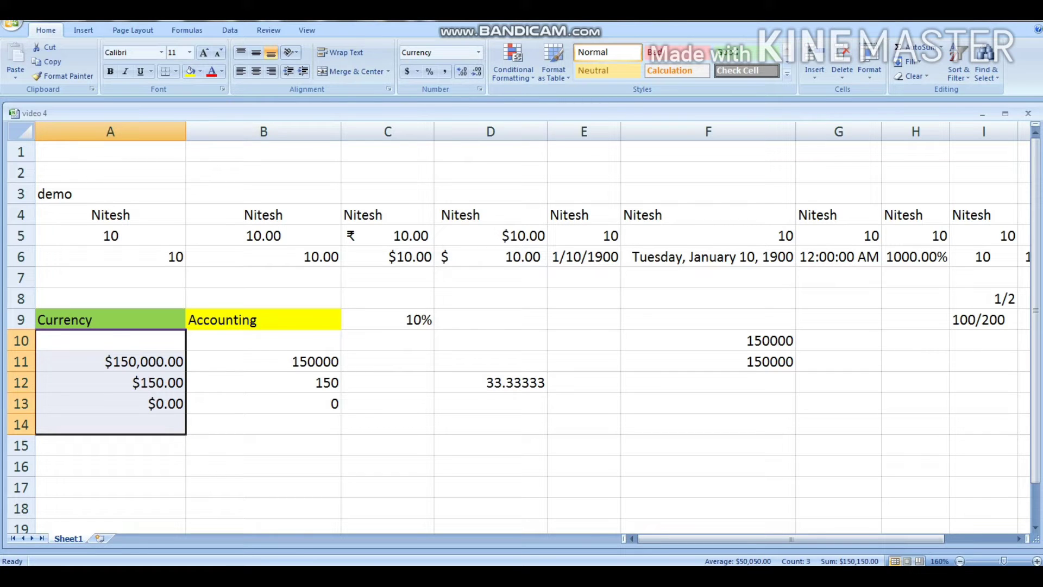
Apply the Accounting format to cells B11:B14 below the yellow Accounting heading and select the zero entry in B13.
left_click_drag(263, 362, 263, 425)
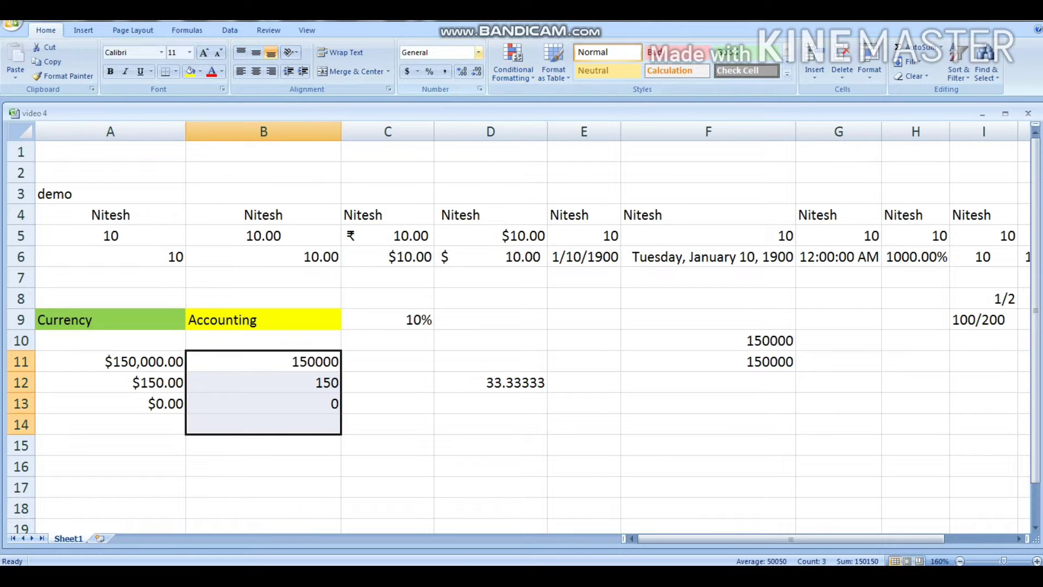
left_click(479, 52)
left_click(456, 158)
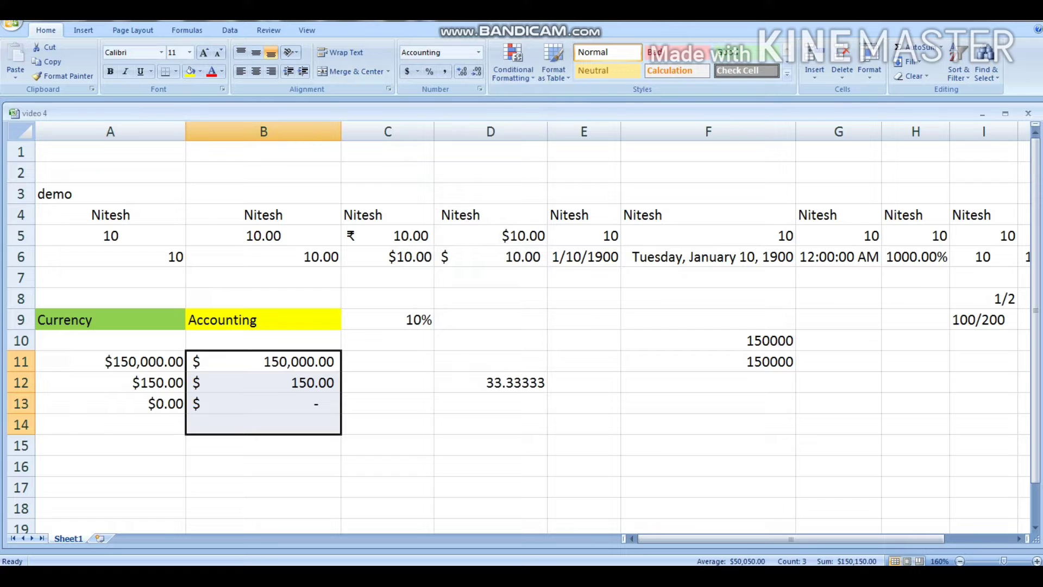
left_click(263, 403)
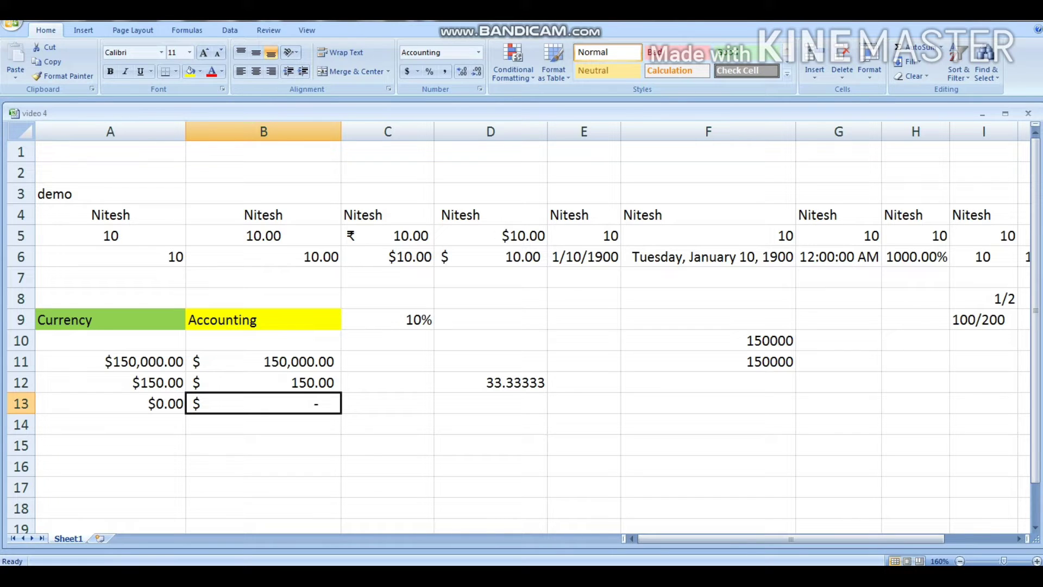
Apply the Short Date format to the value in cell E5, dismissing the Windows color scheme prompt.
left_click(584, 235)
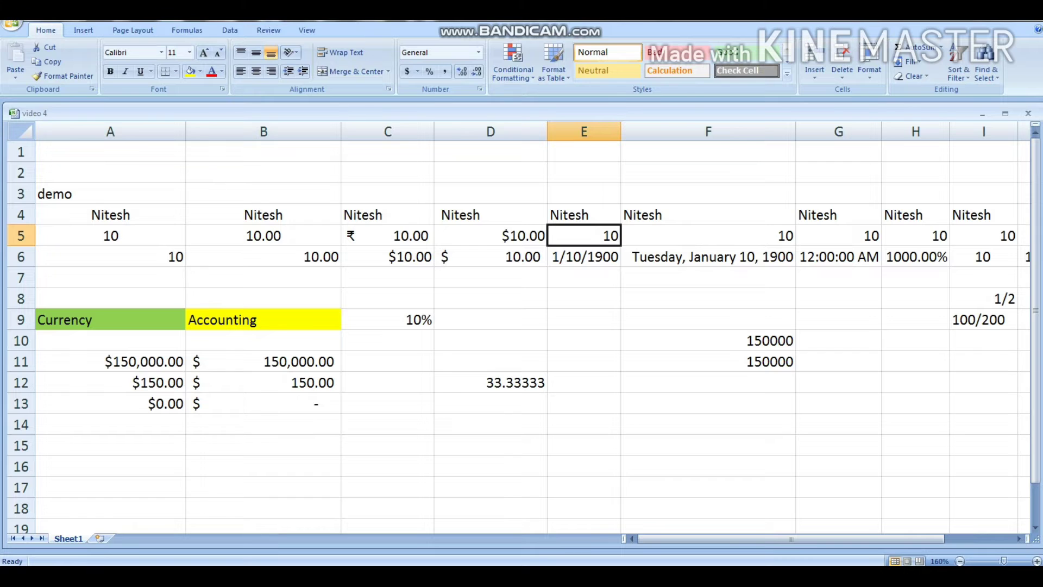
left_click(478, 52)
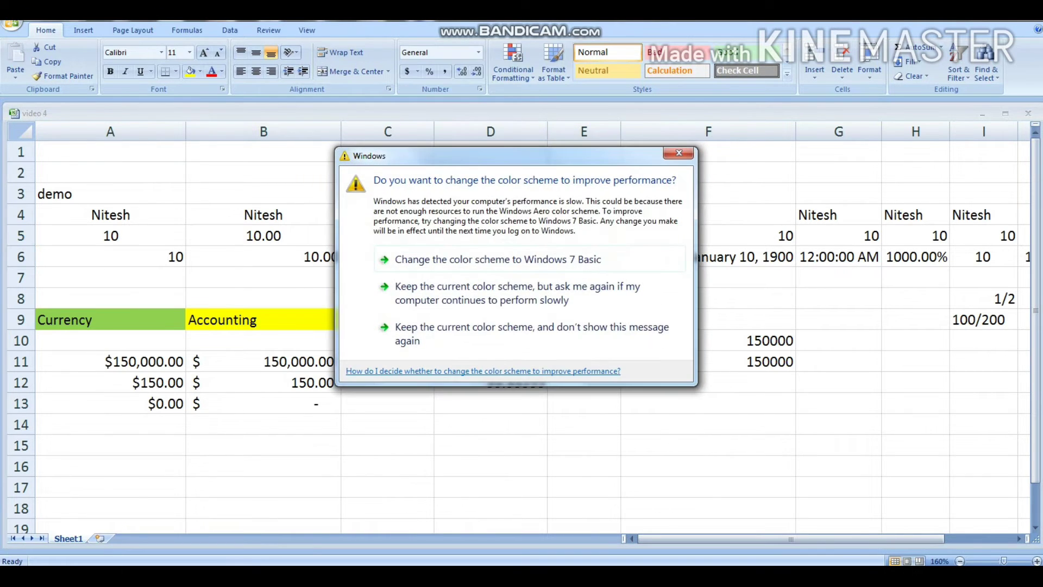
left_click(679, 152)
left_click(478, 52)
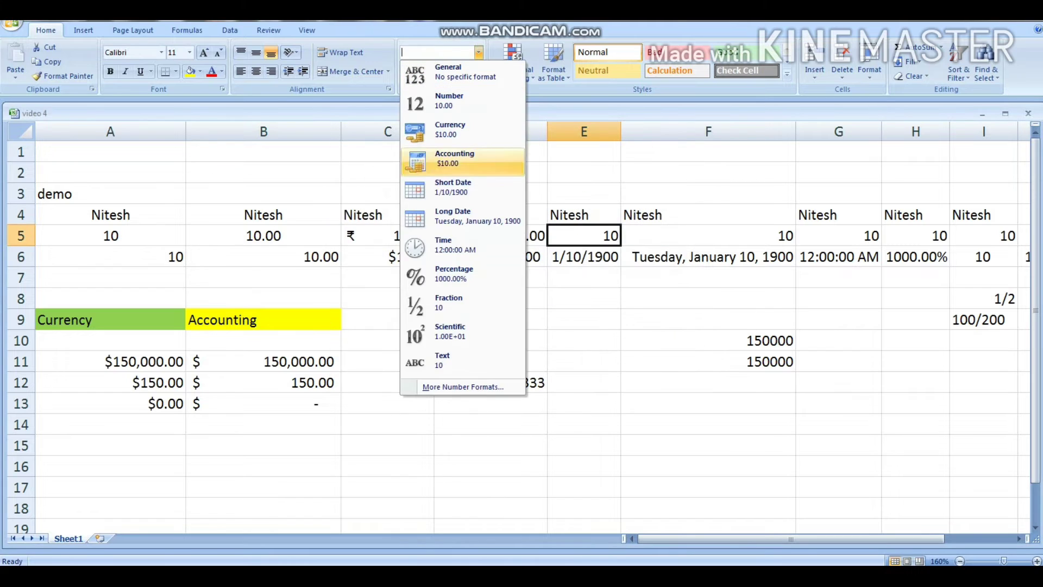
left_click(453, 188)
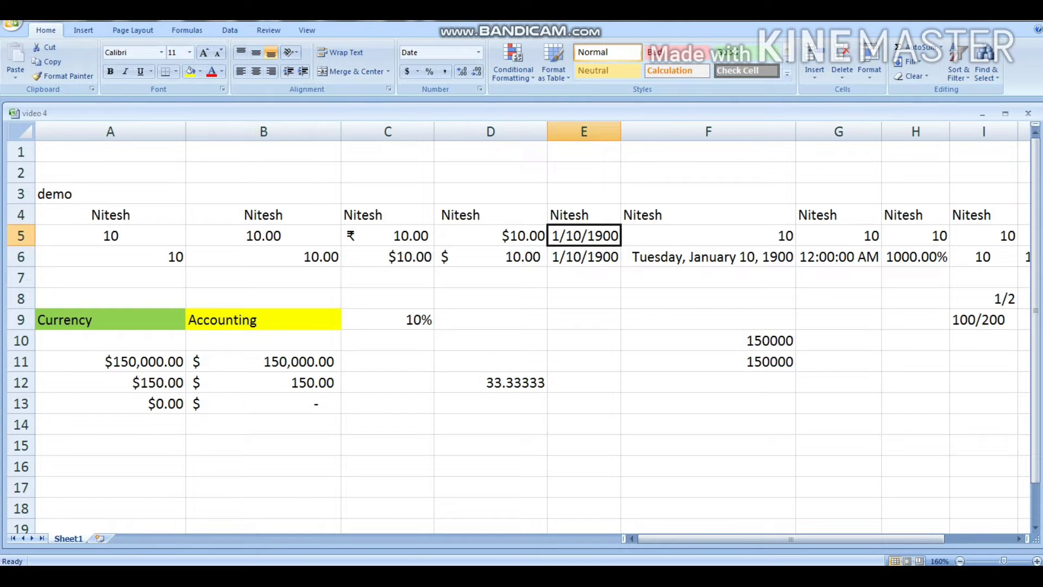
Enter 20 in the date-formatted cell E5, and replace it with 30.
type("20")
key("Return")
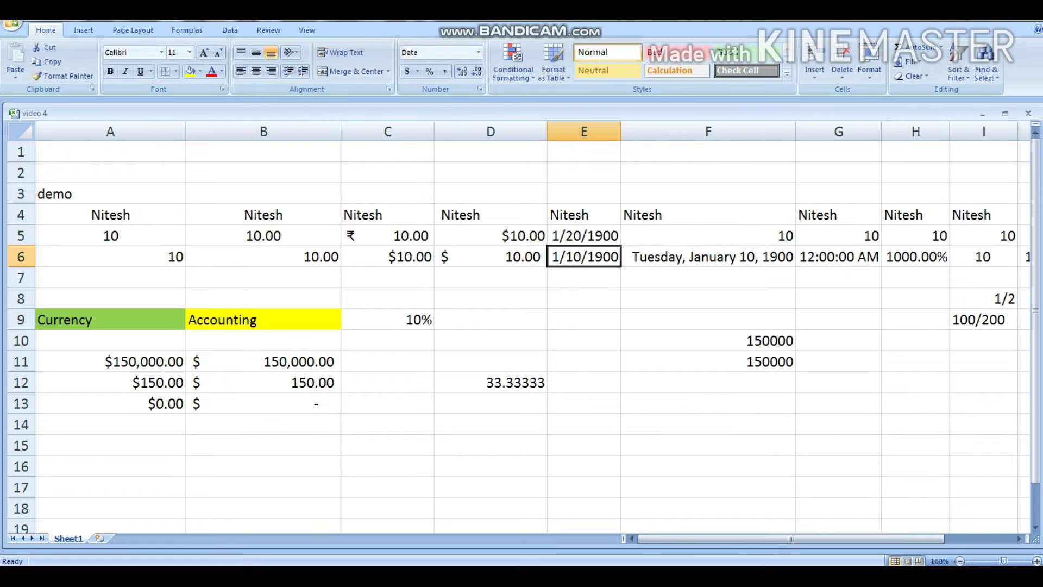
key("Up")
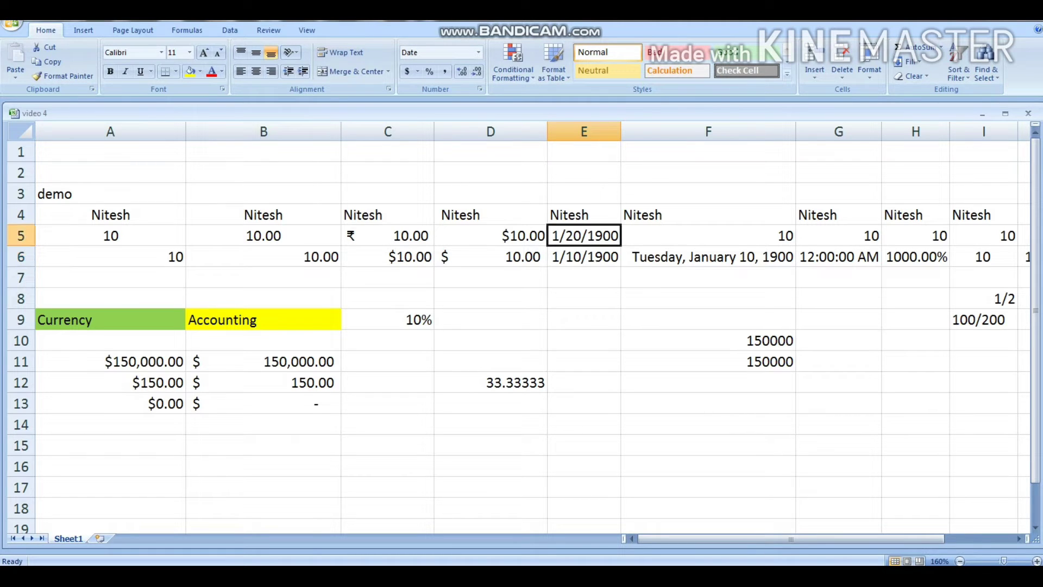
type("30")
key("Return")
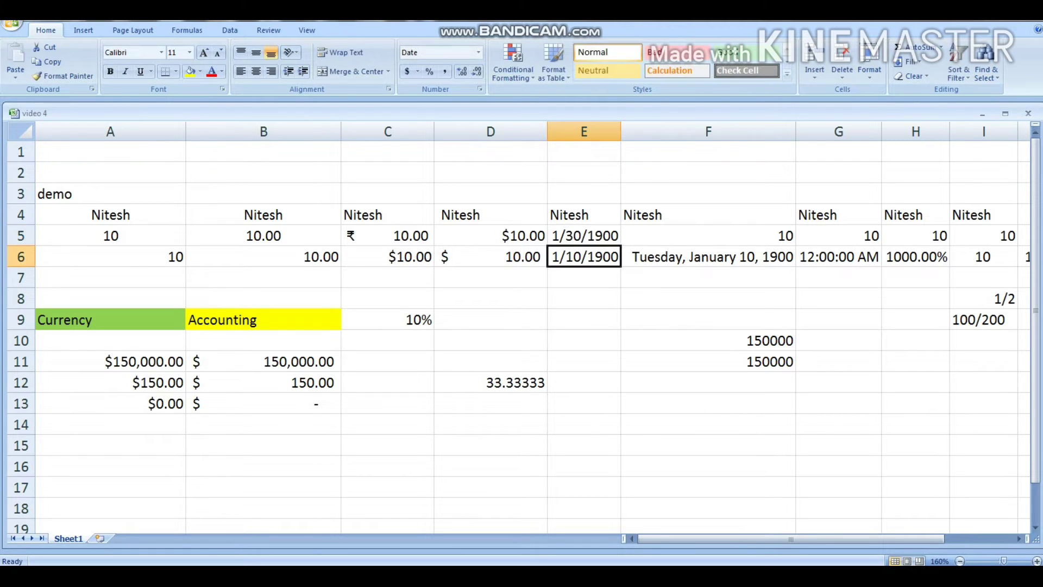
key("Up")
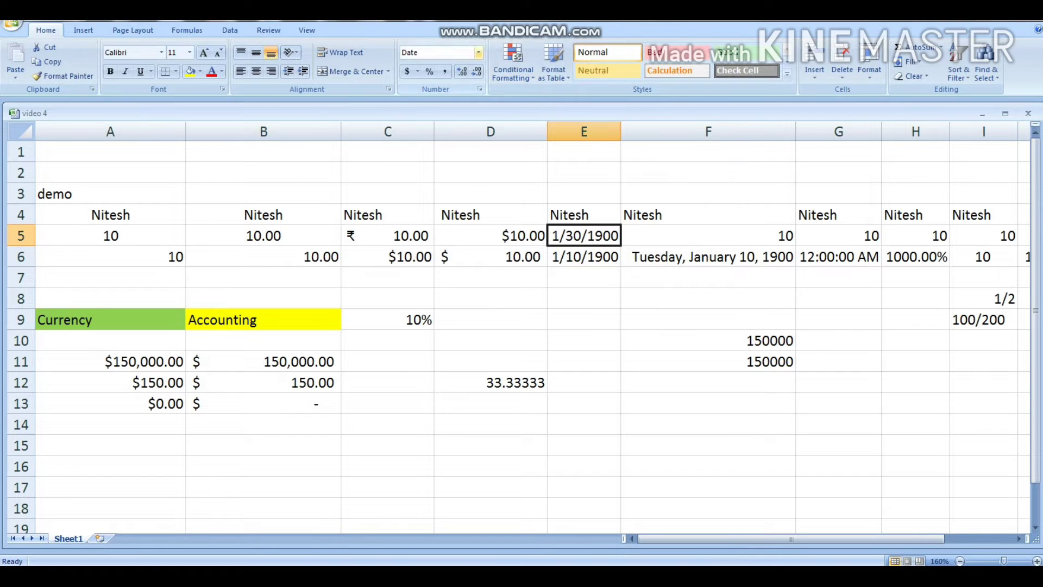
Switch cell E5 to the General format and back to Short Date.
left_click(478, 52)
left_click(435, 74)
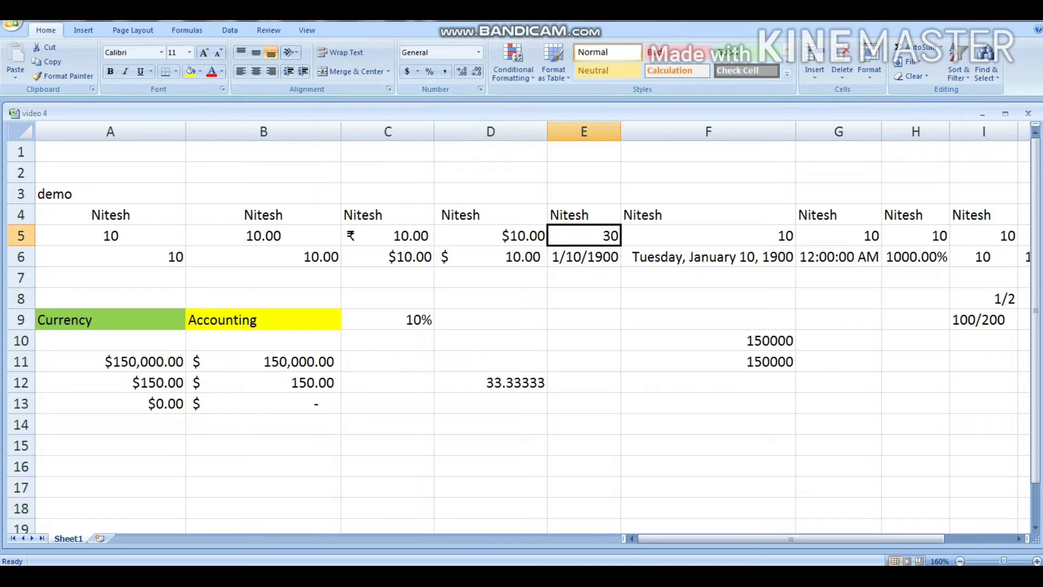
left_click(478, 52)
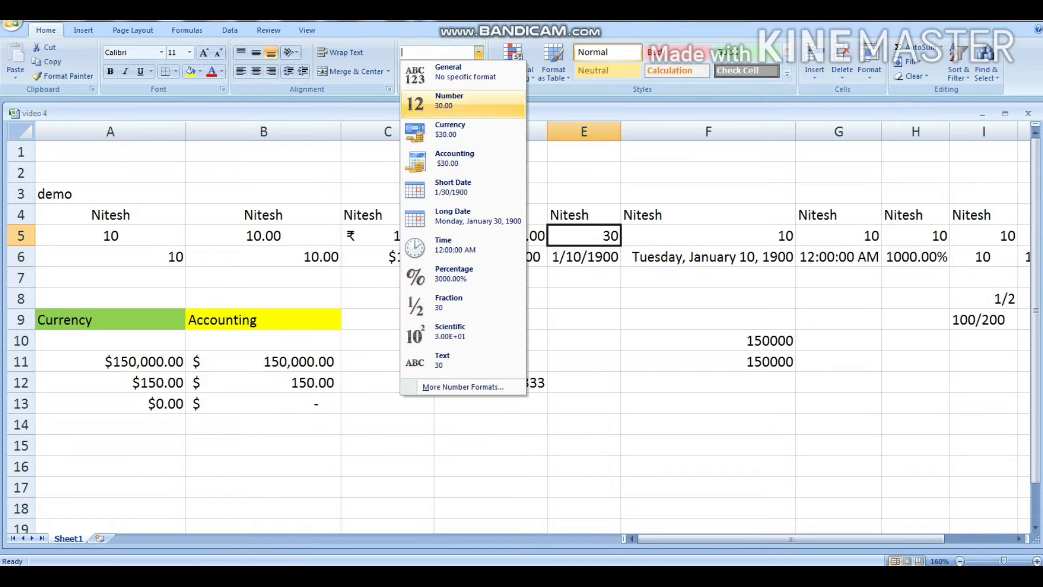
left_click(463, 188)
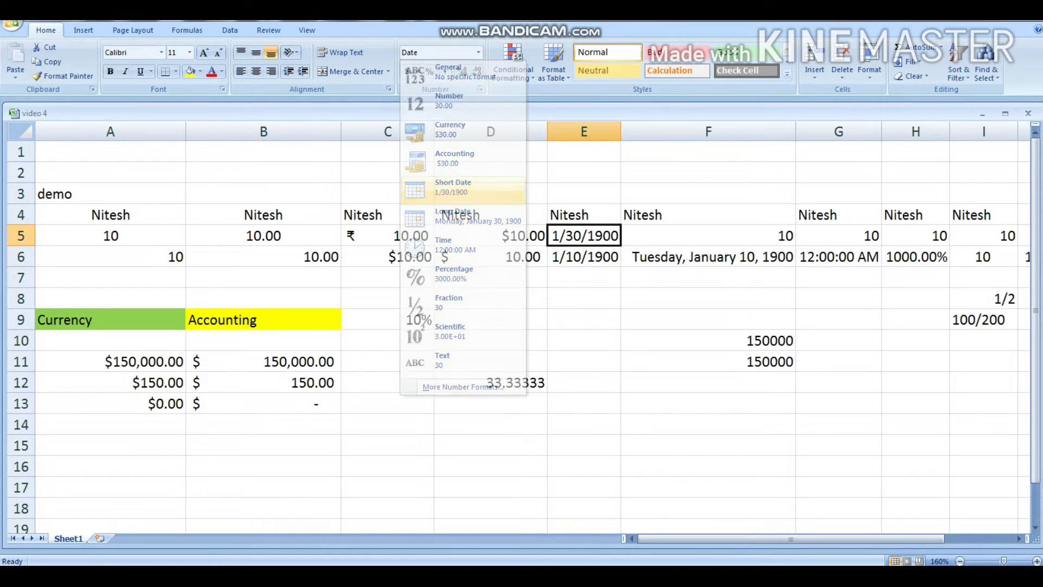
Apply the Long Date format to the value in cell F5.
key("Right")
left_click(478, 52)
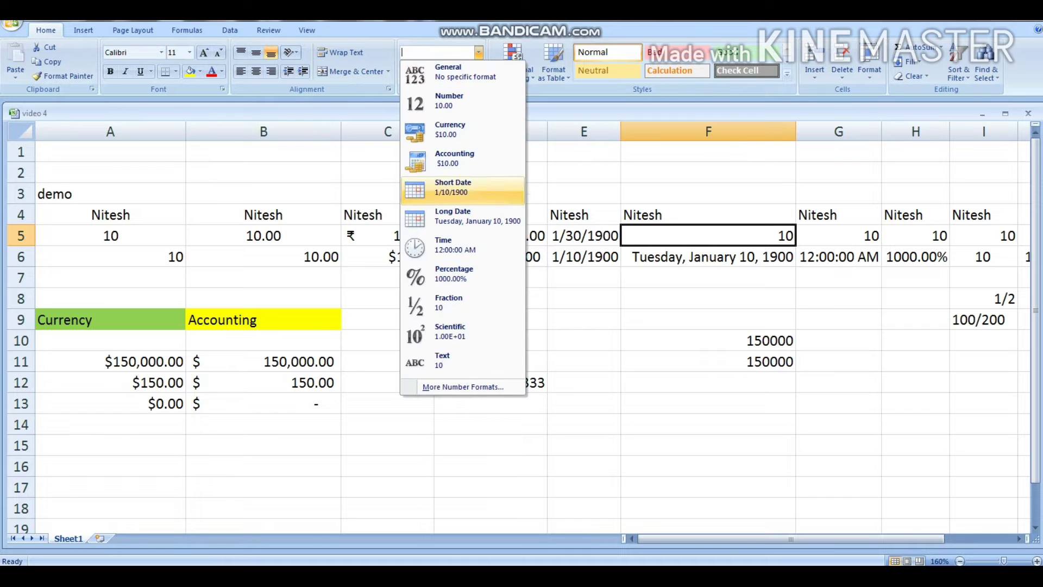
left_click(462, 219)
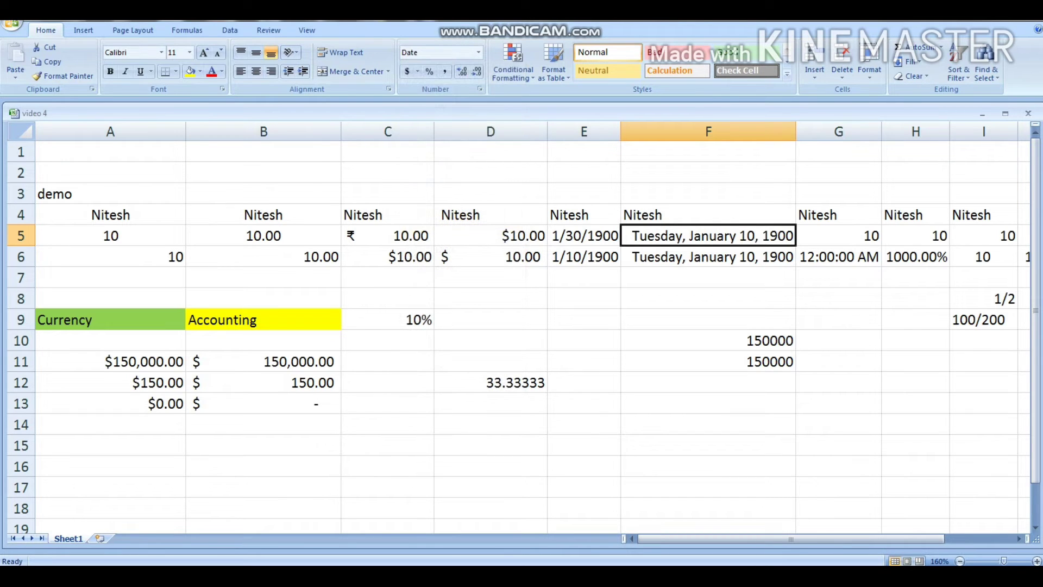
Apply the Time format to the value in cell G5.
left_click_drag(791, 539, 826, 539)
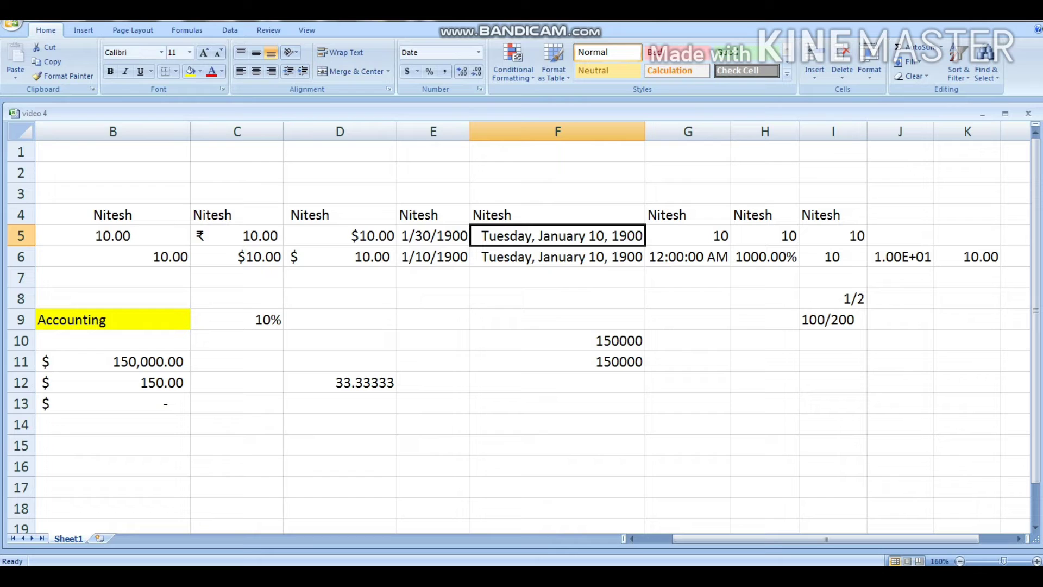
left_click(688, 236)
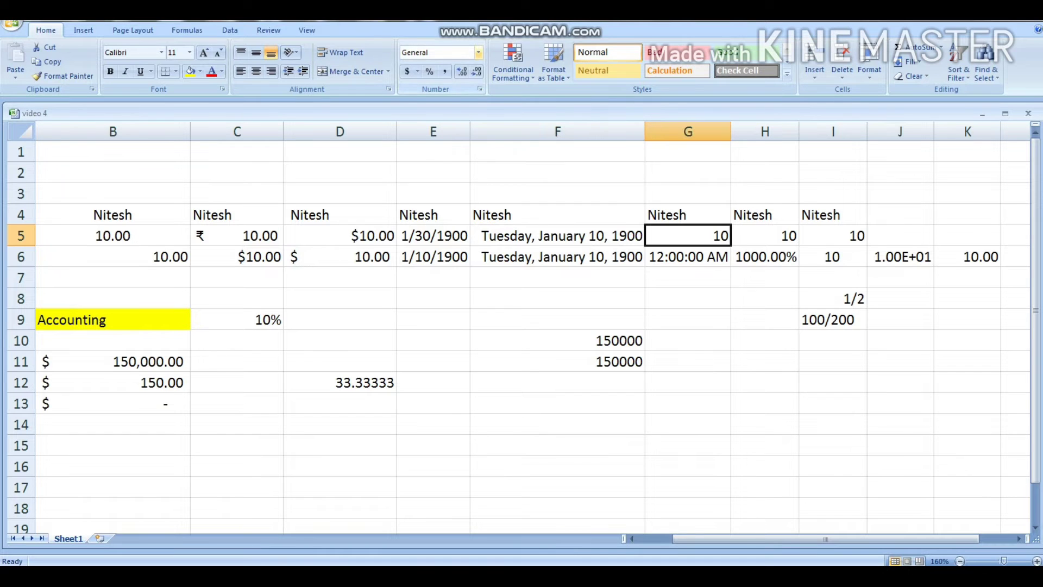
left_click(478, 52)
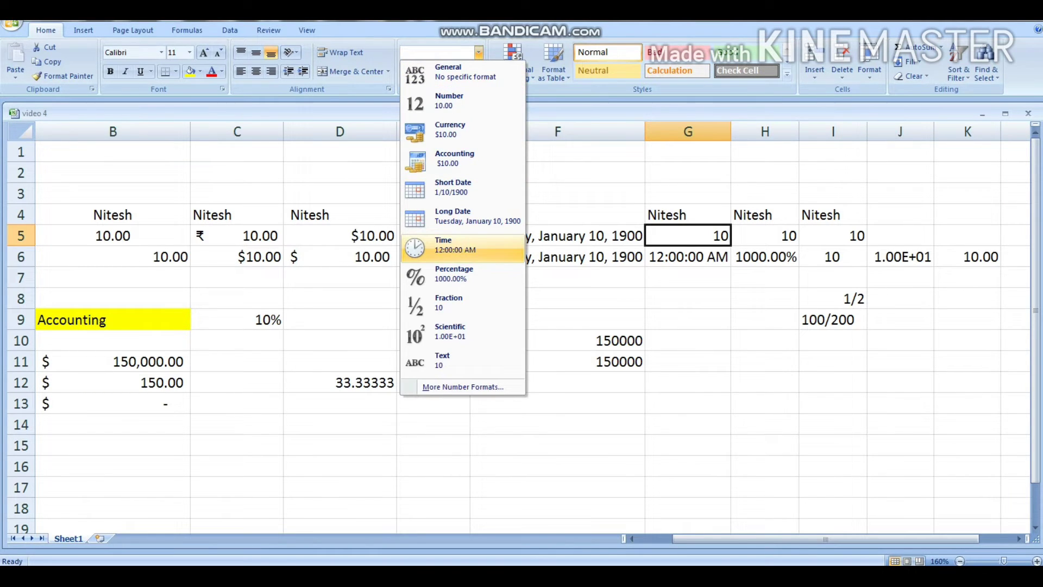
left_click(454, 247)
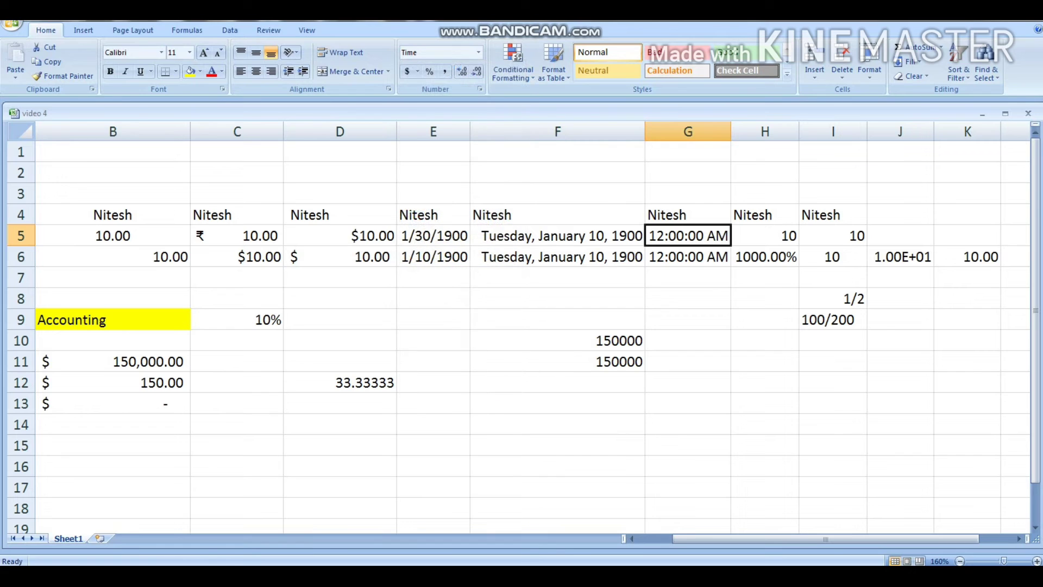
Enter 10 in the time-formatted cell G5, and replace it with 20.
type("10")
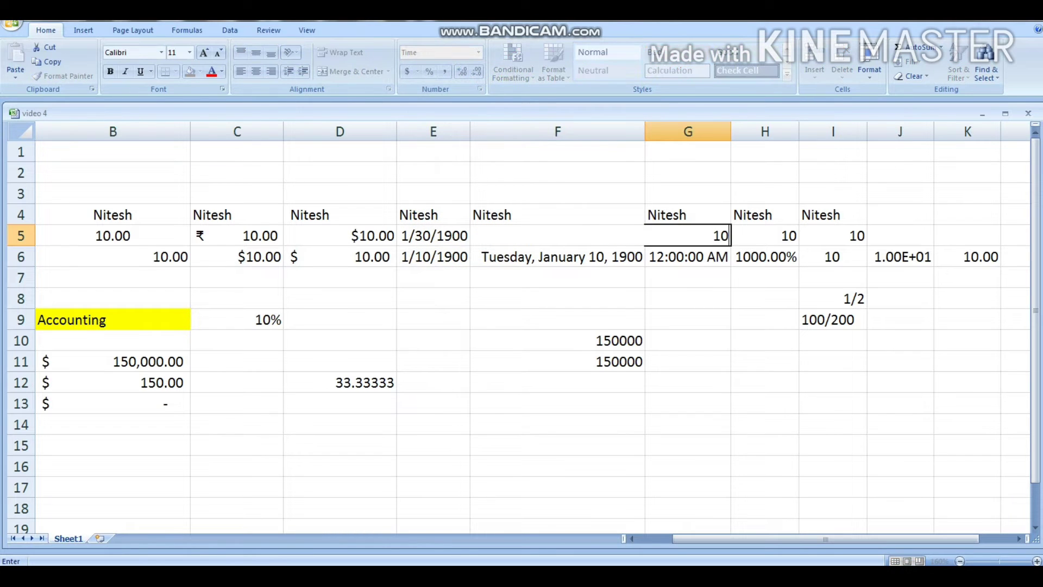
key("Return")
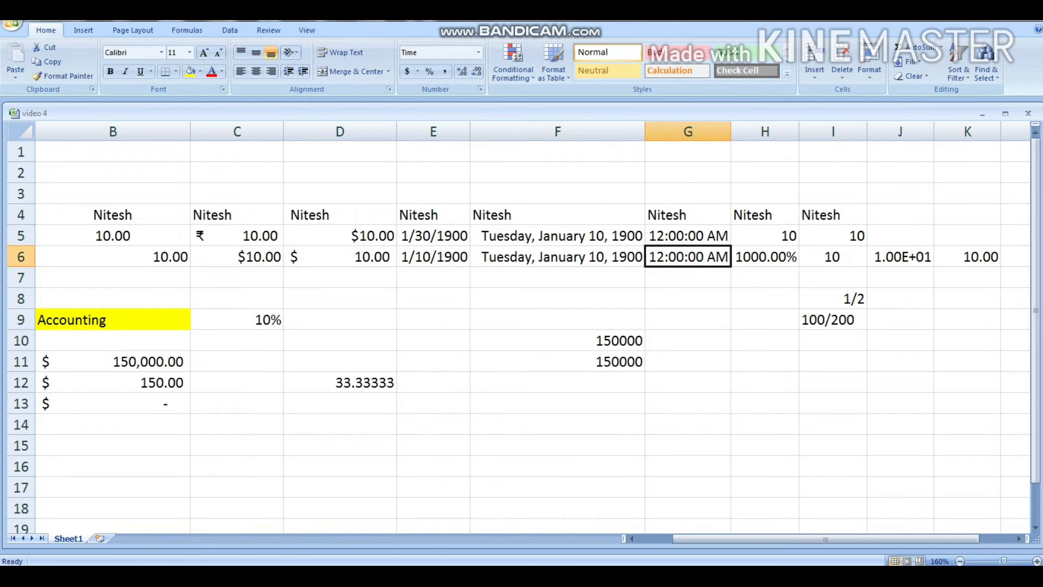
left_click(688, 236)
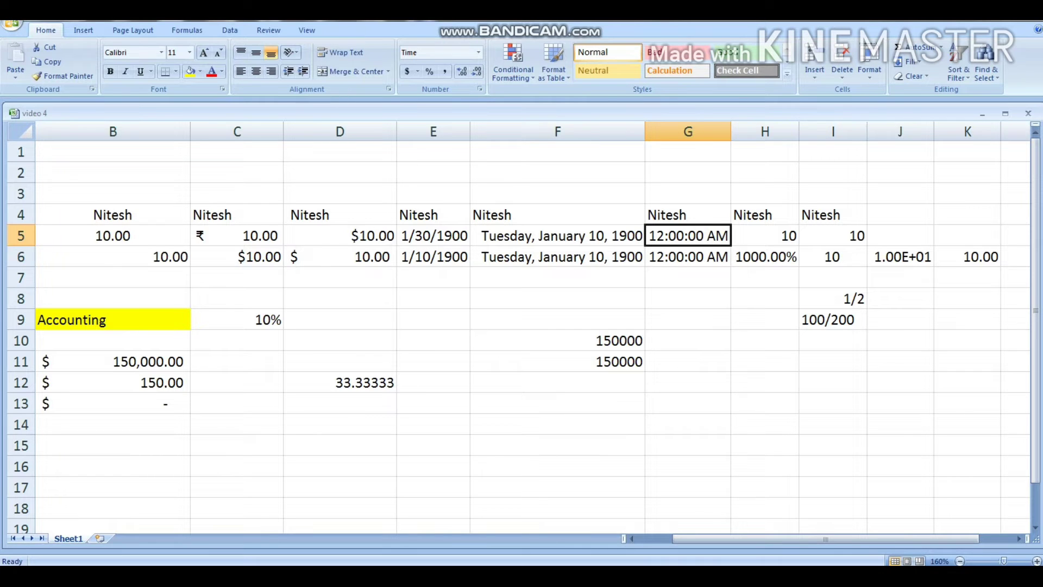
type("20")
key("Return")
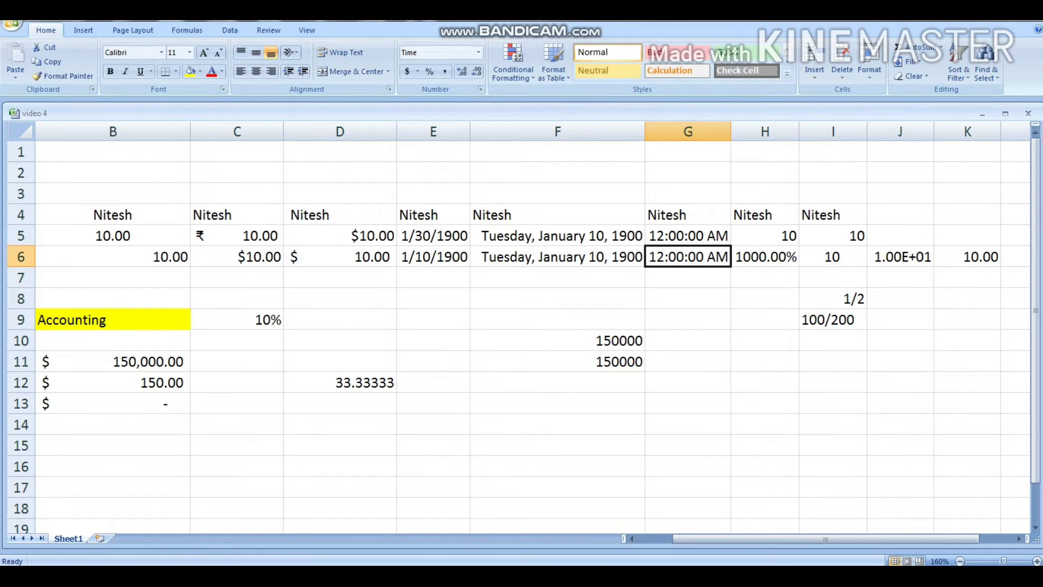
Enter the time 10:15 in cell G5.
left_click(688, 236)
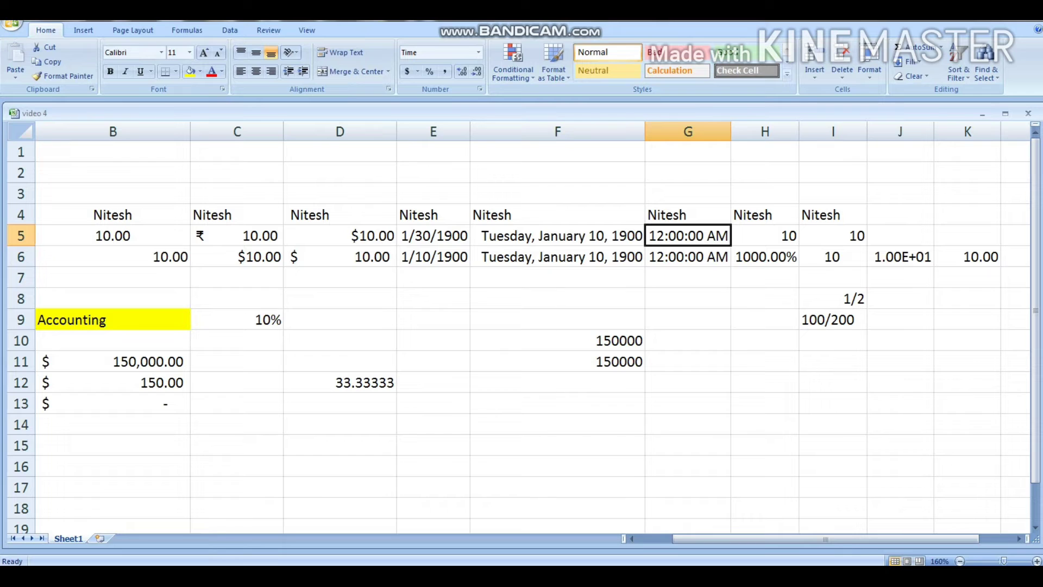
type("10:")
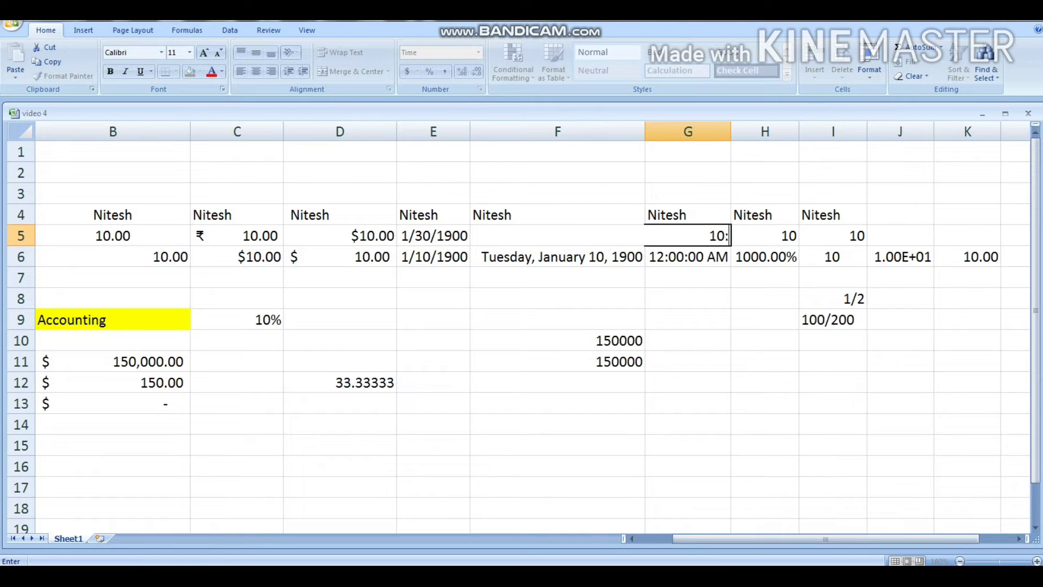
type("15")
key("Return")
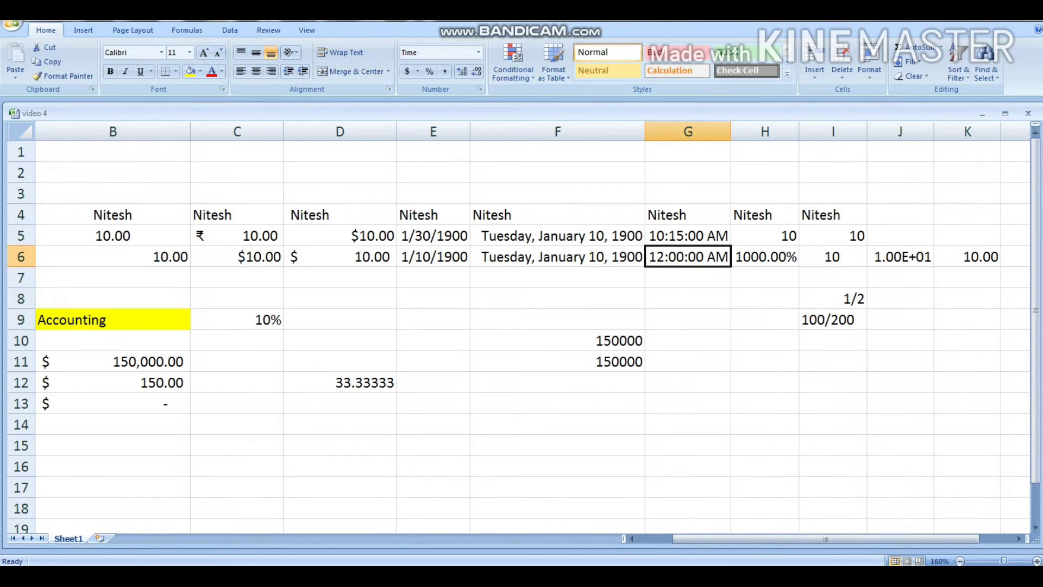
left_click(688, 236)
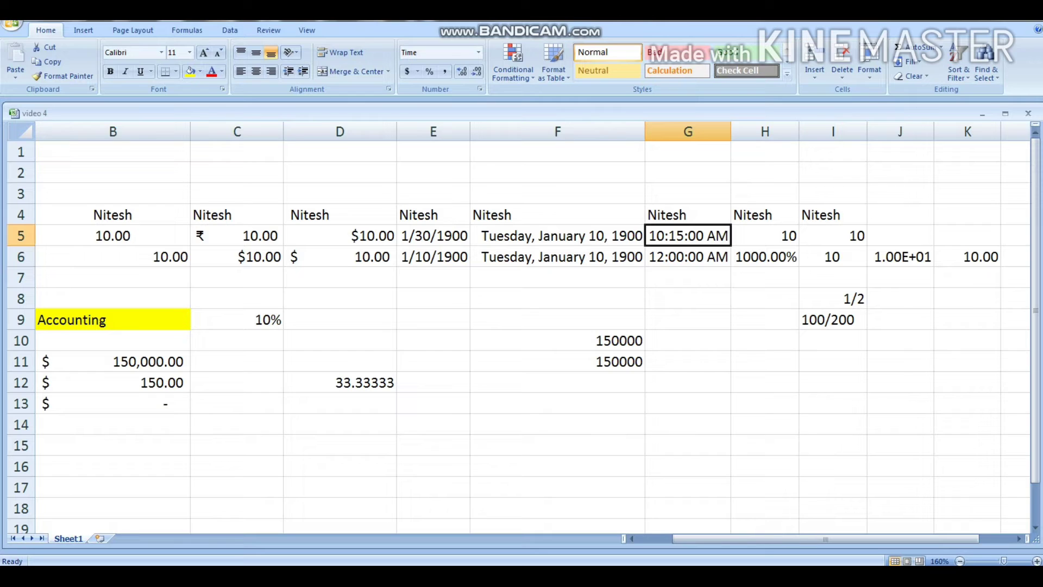
left_click(688, 257)
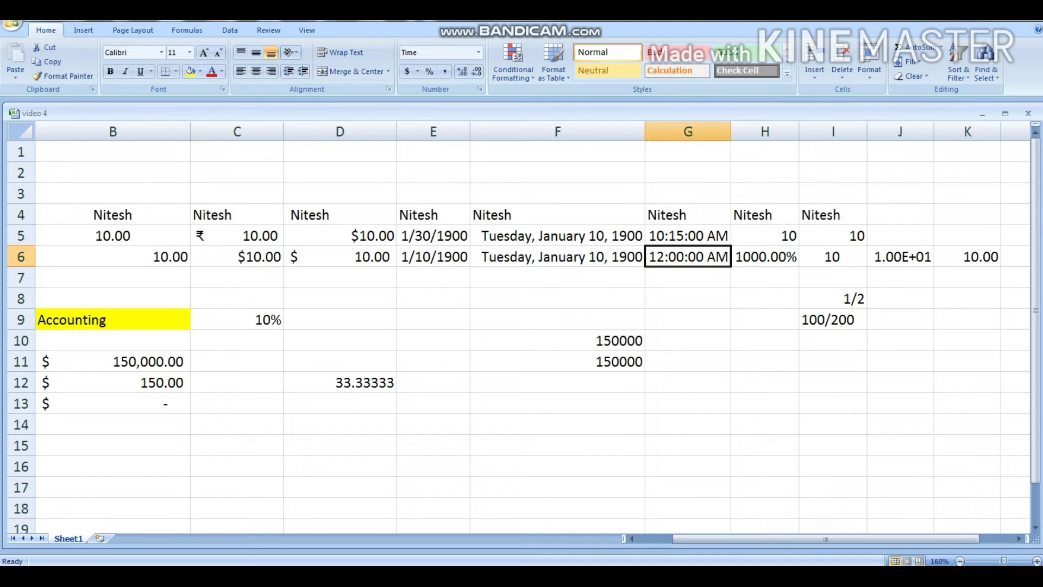
Apply the Percentage format to the value in cell H5, moving the Windows color scheme prompt out of the way.
left_click(765, 235)
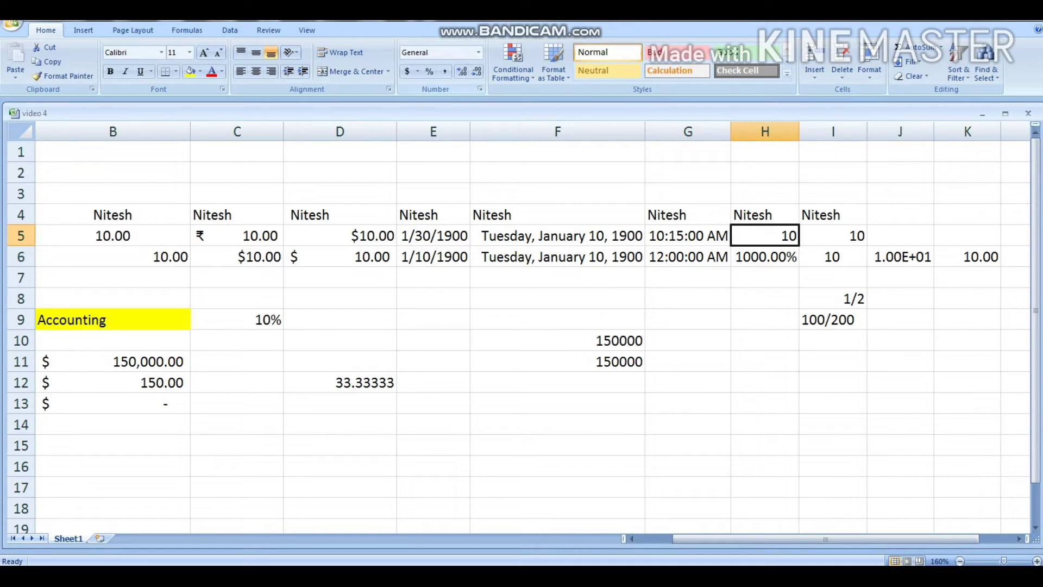
left_click(479, 53)
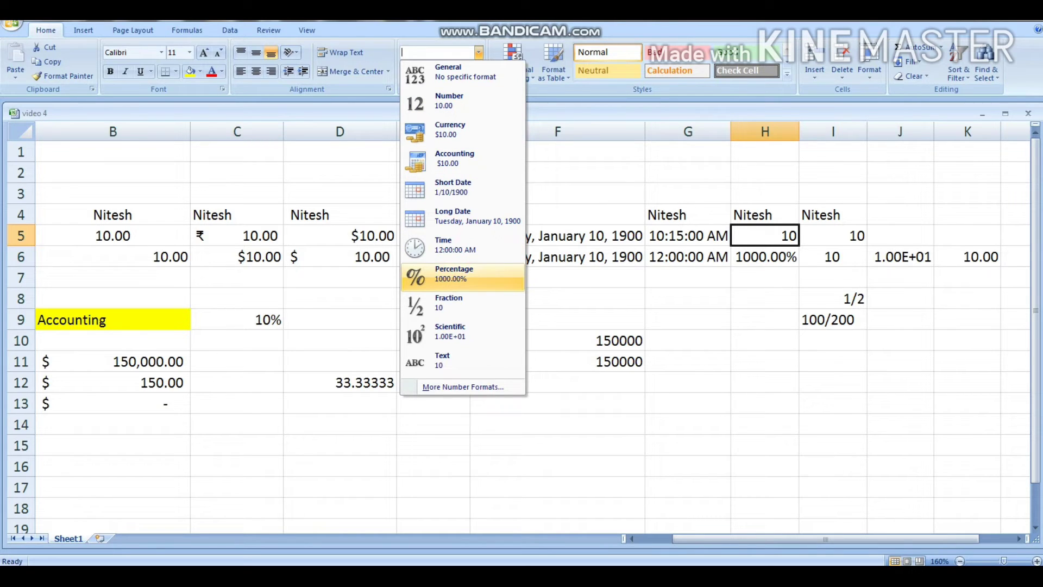
left_click(462, 277)
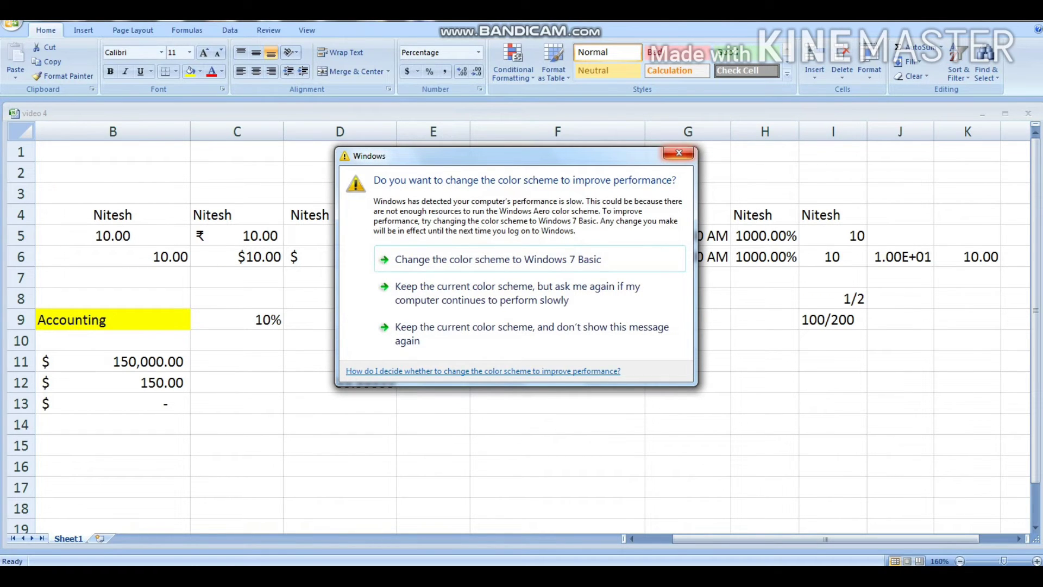
left_click_drag(576, 156, 540, 562)
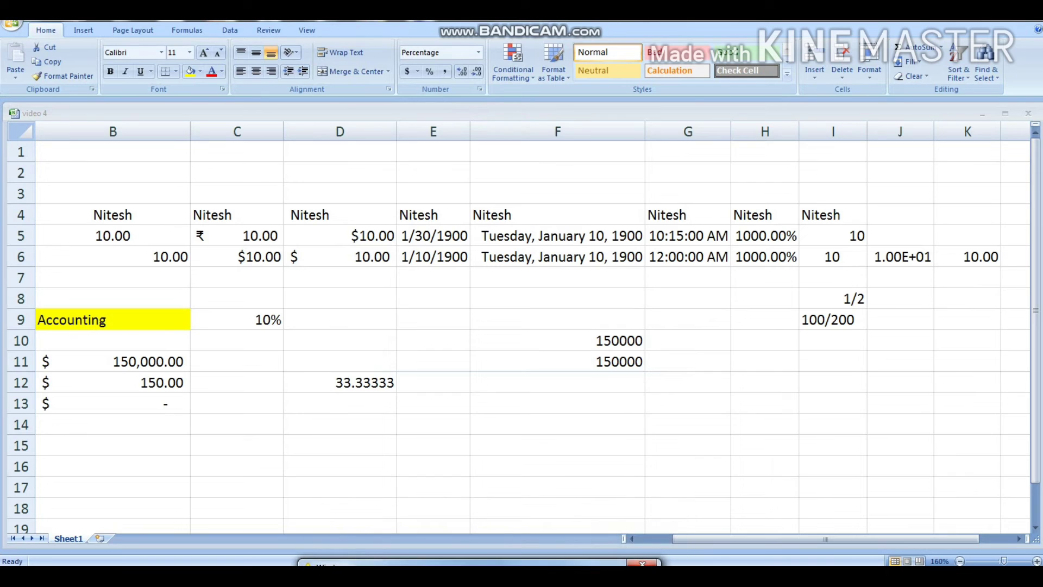
left_click(765, 236)
left_click(833, 235)
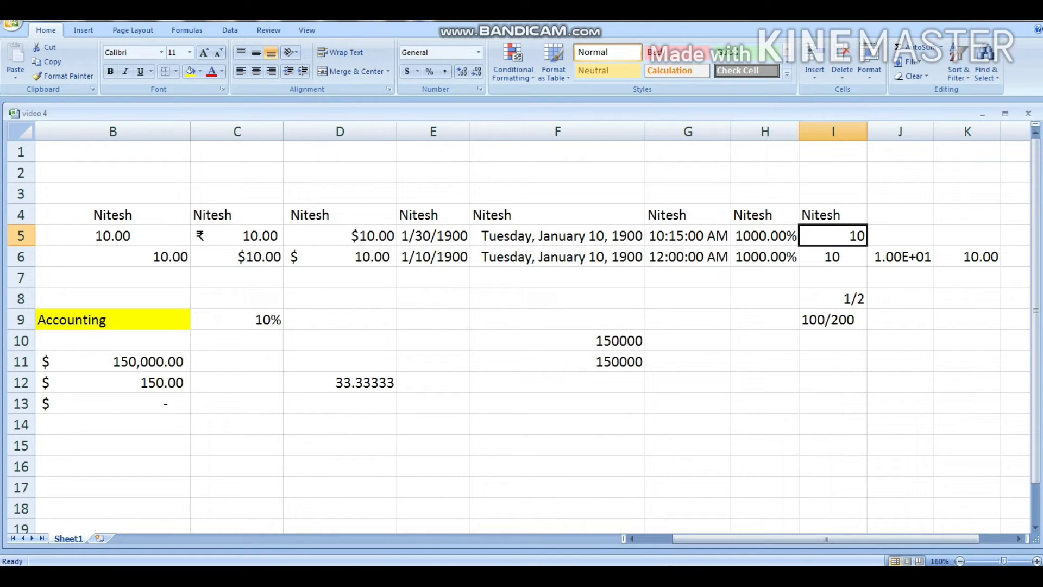
Enter 10 in the percentage-formatted cell H5.
left_click(765, 236)
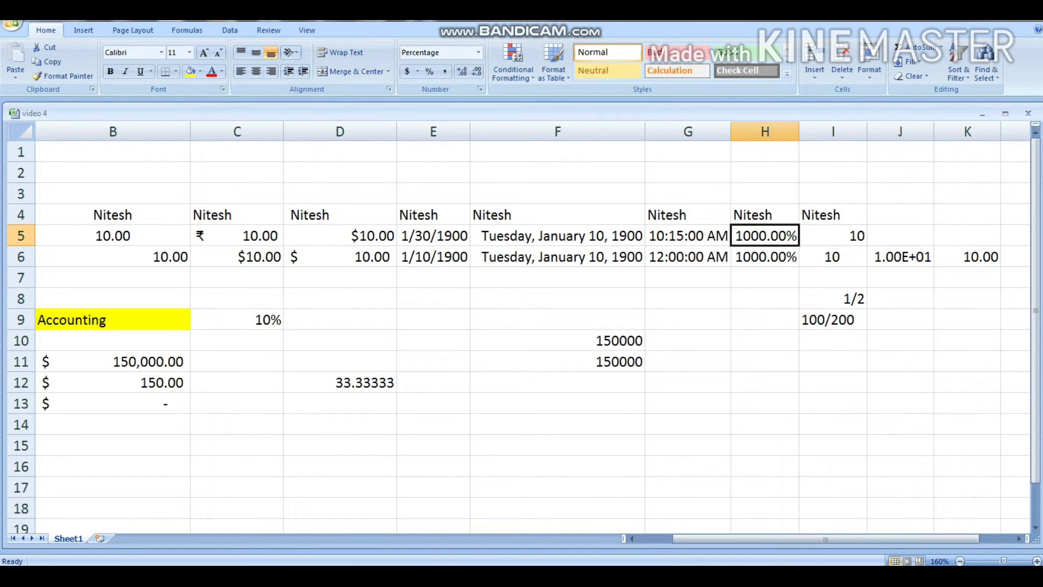
type("10")
key("Return")
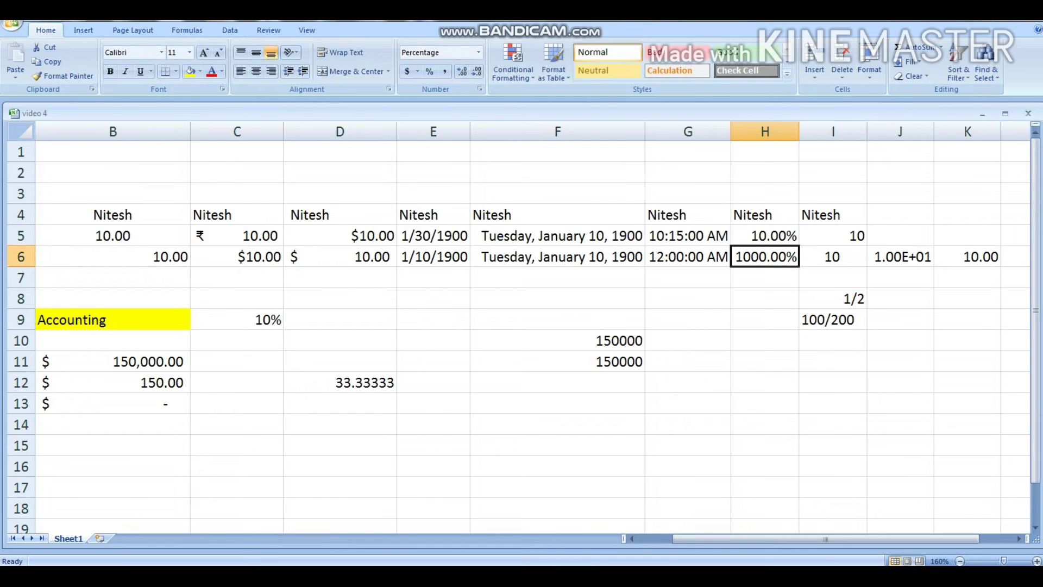
Apply the Fraction format to the value in cell I5.
left_click(833, 236)
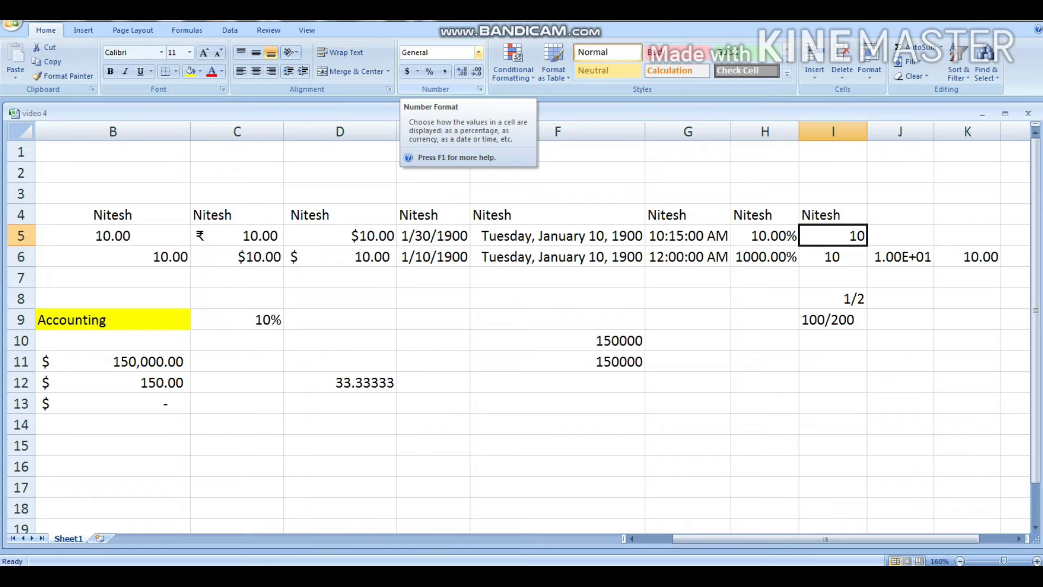
left_click(478, 52)
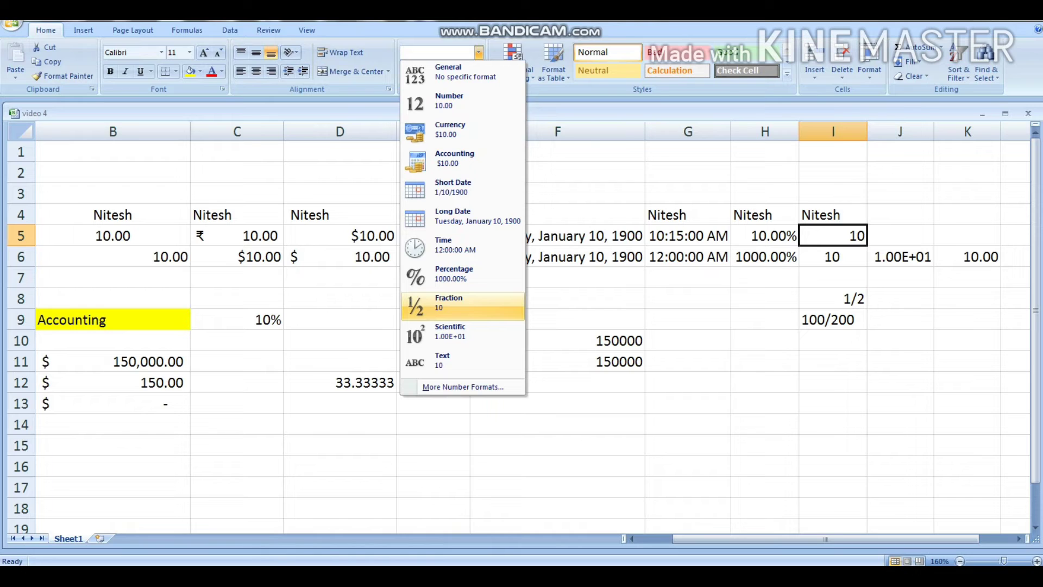
left_click(451, 302)
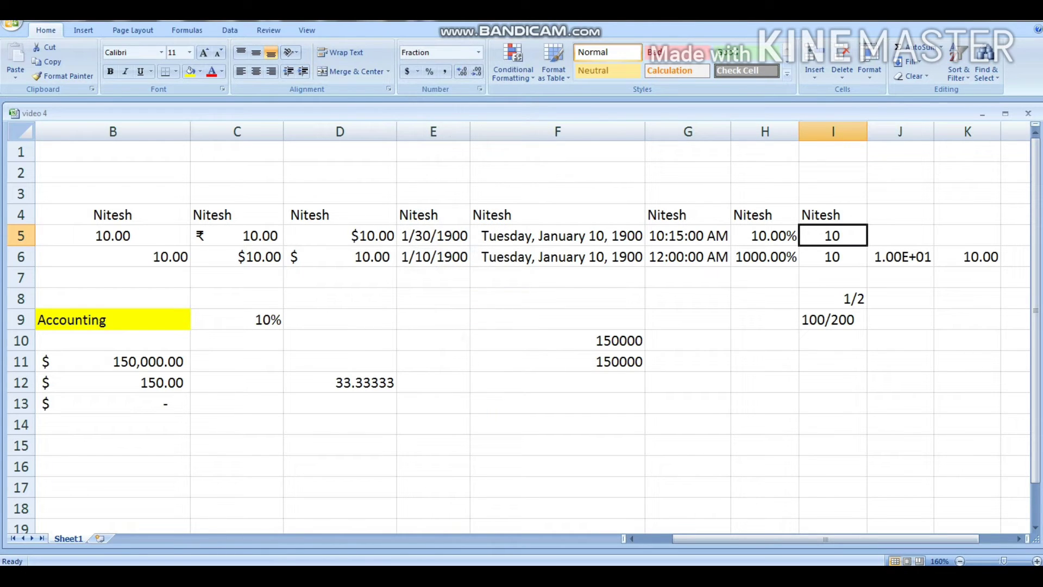
Apply the Fraction format to the 100/200 entry in cell I9.
left_click(833, 298)
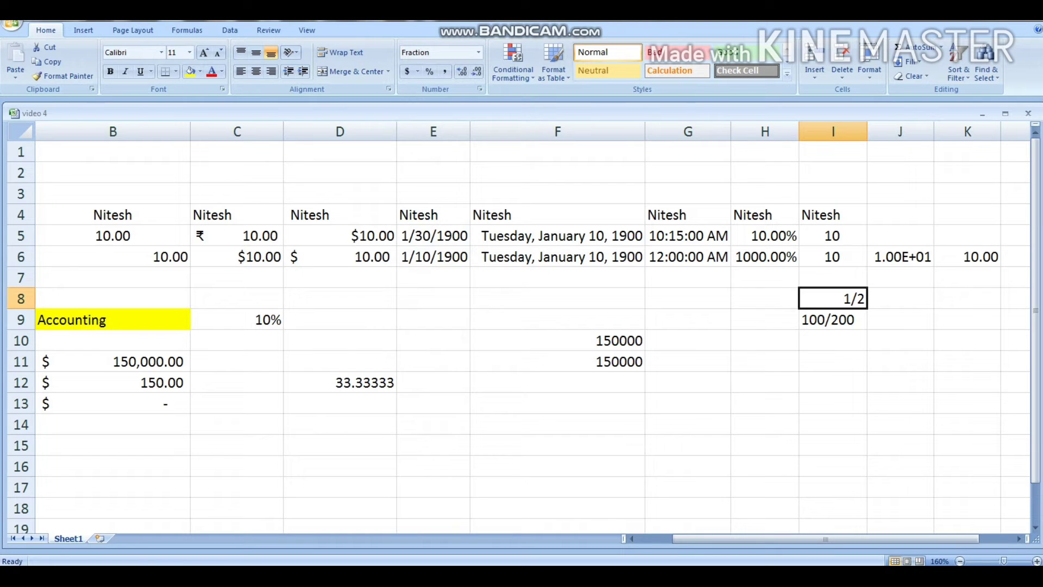
left_click(833, 320)
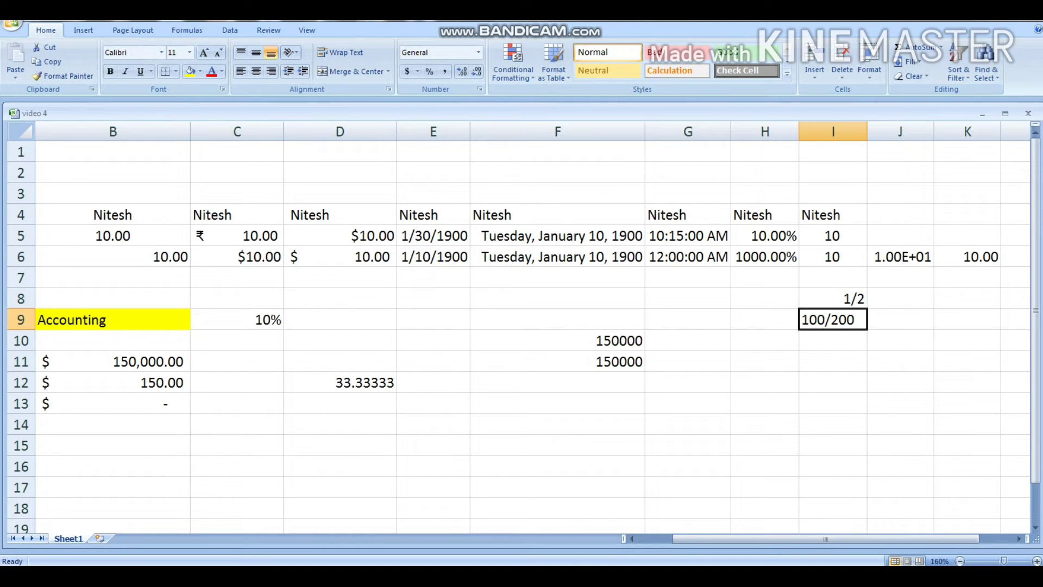
left_click(478, 52)
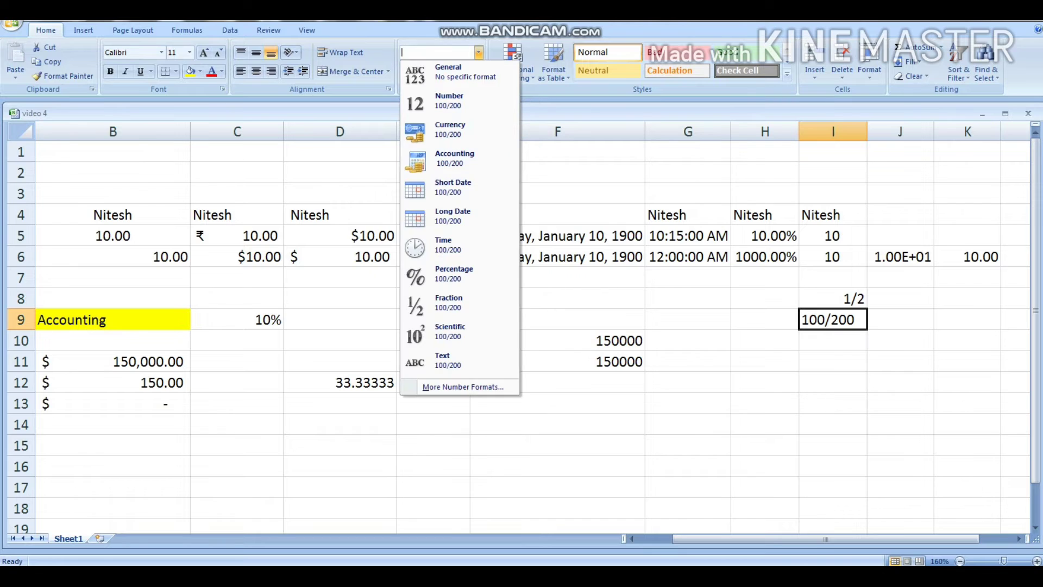
left_click(448, 303)
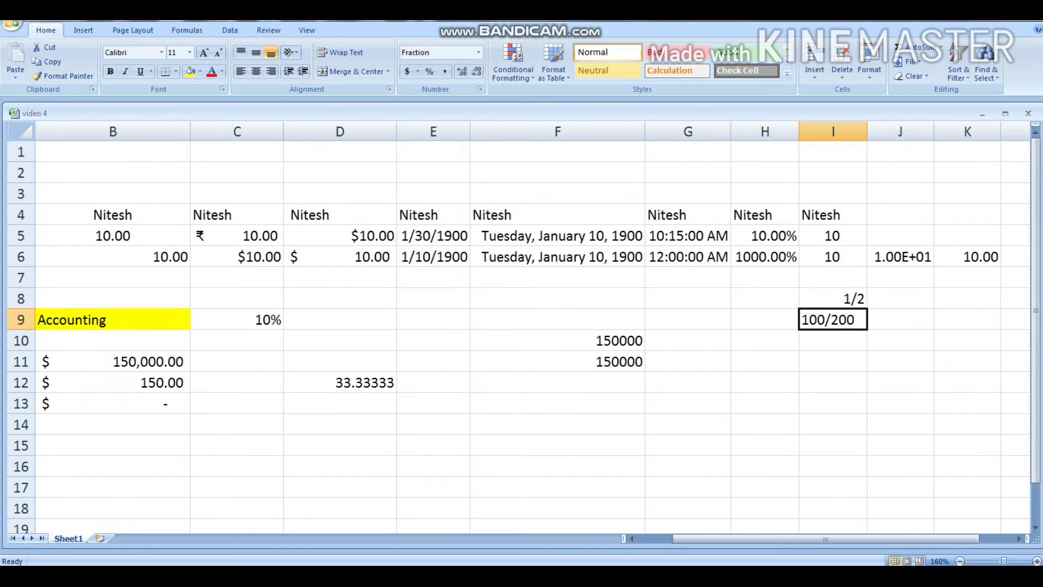
key("Down")
key("Up")
Clear the fraction in cell I8 and enter 100/200 there.
key("Up")
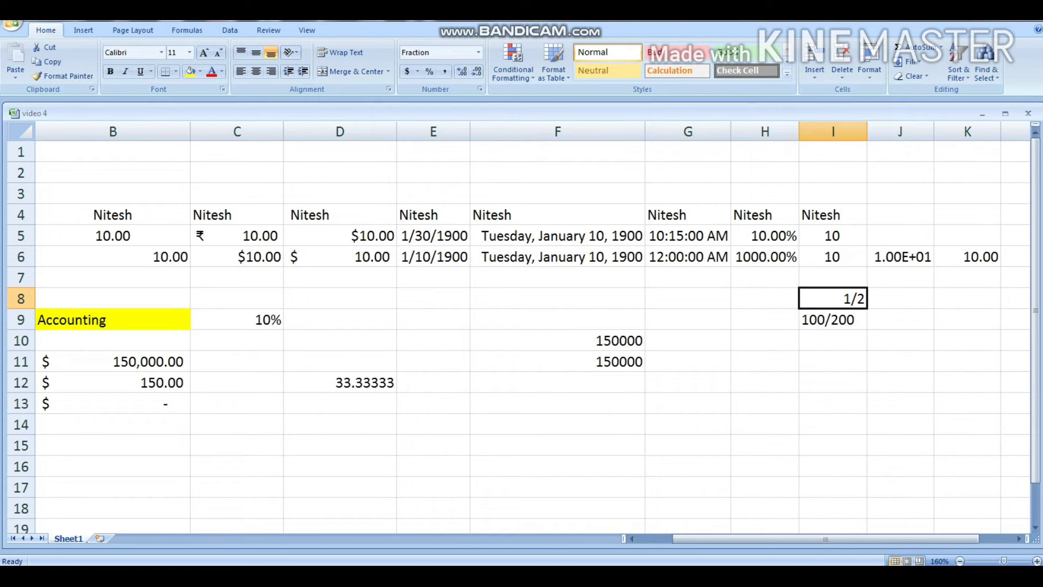
key("Delete")
type("1")
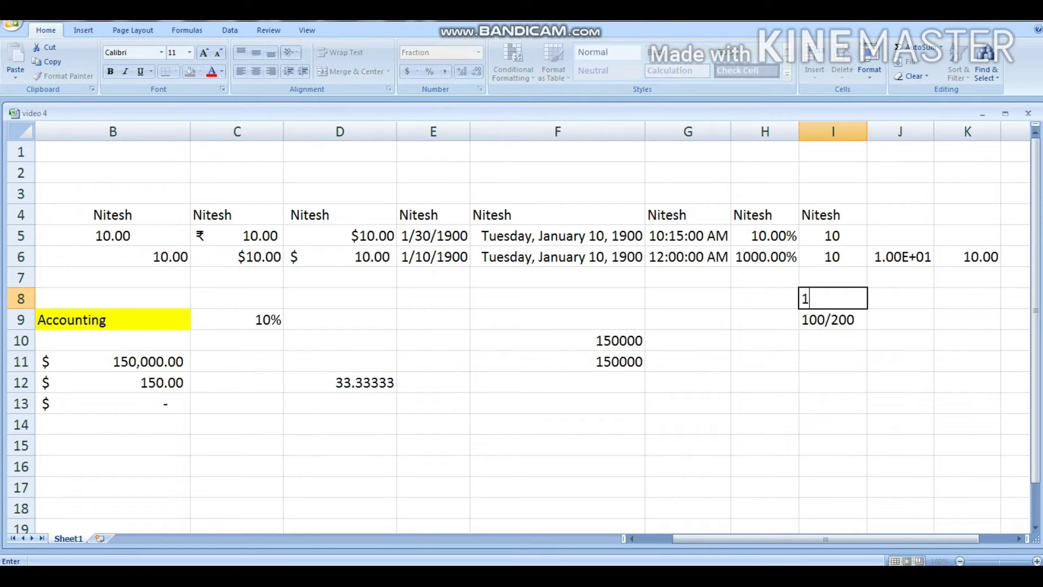
type("00/200")
key("Return")
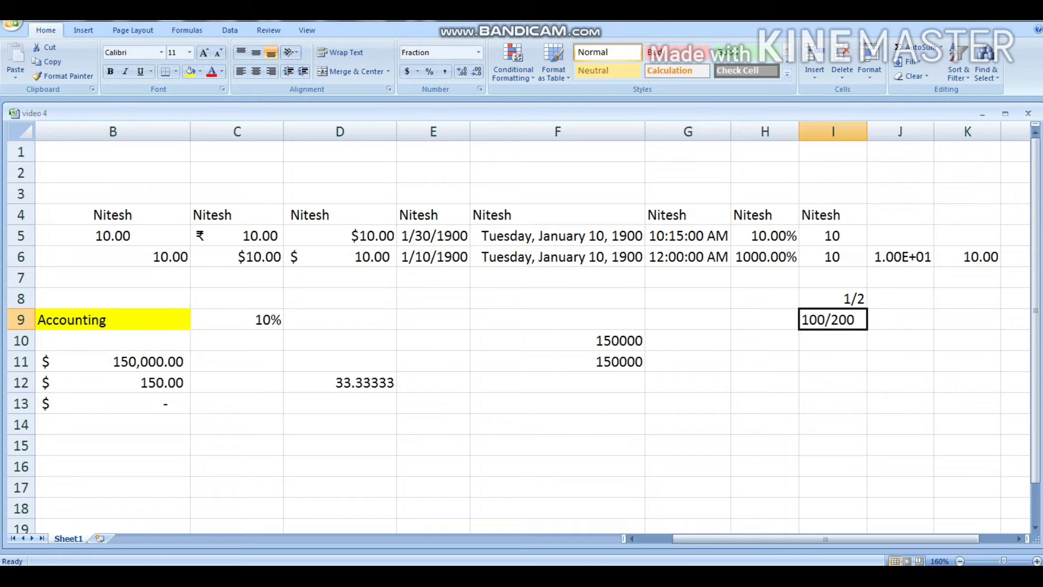
Clear cell I9 and re-enter 100/200 in it now that it has the Fraction format.
key("Delete")
type("100/")
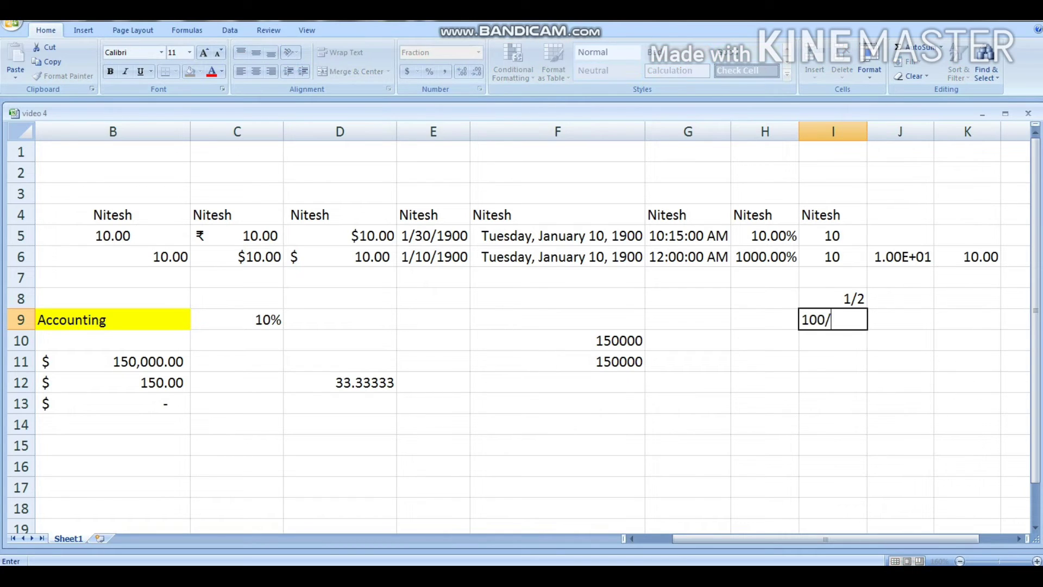
type("200")
key("Return")
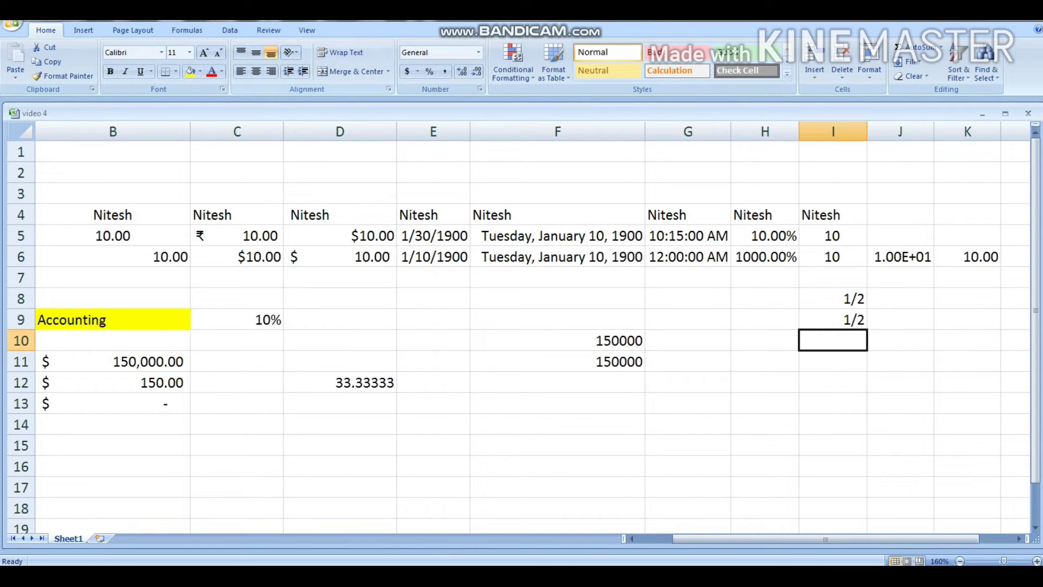
key("Up")
key("Up")
key("Down")
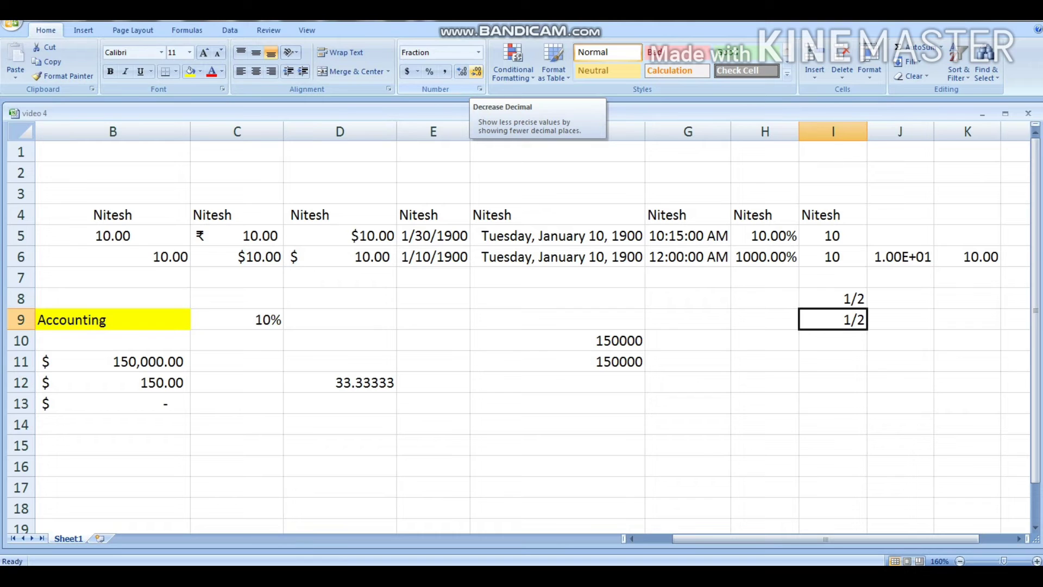
Try the Scientific format on the value in cell I5 and undo it.
left_click(833, 236)
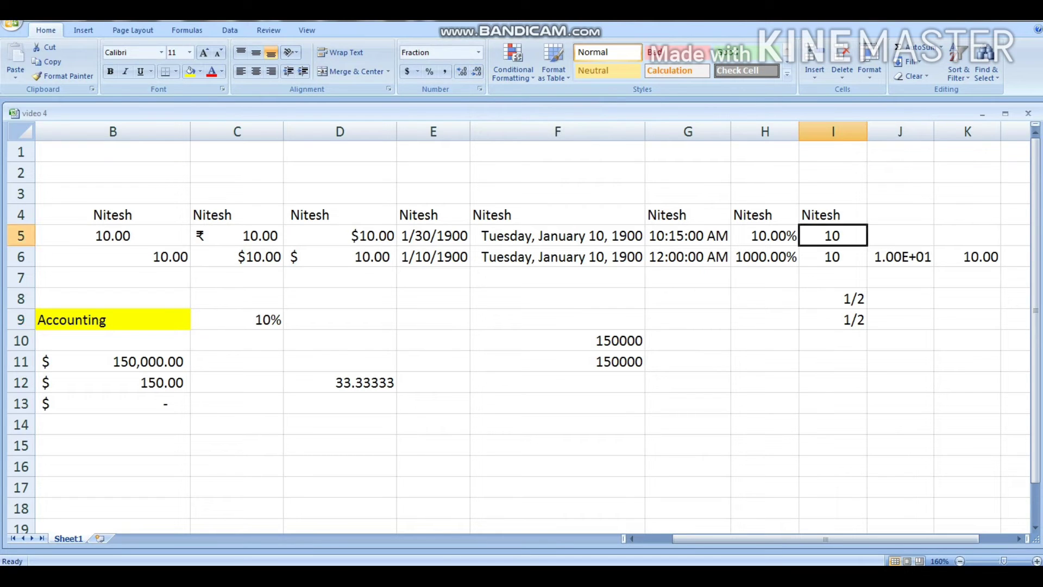
left_click(479, 53)
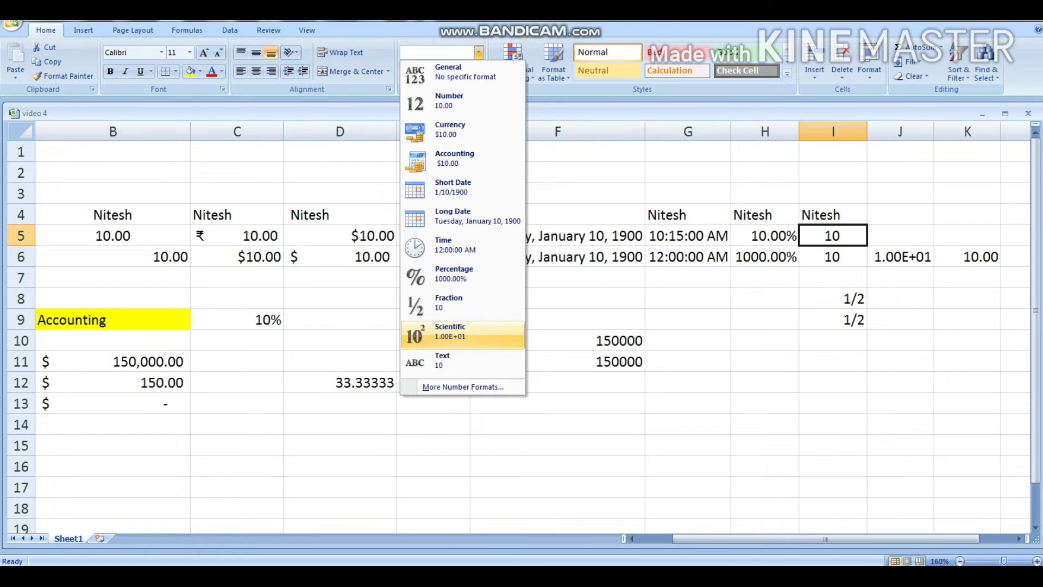
left_click(451, 333)
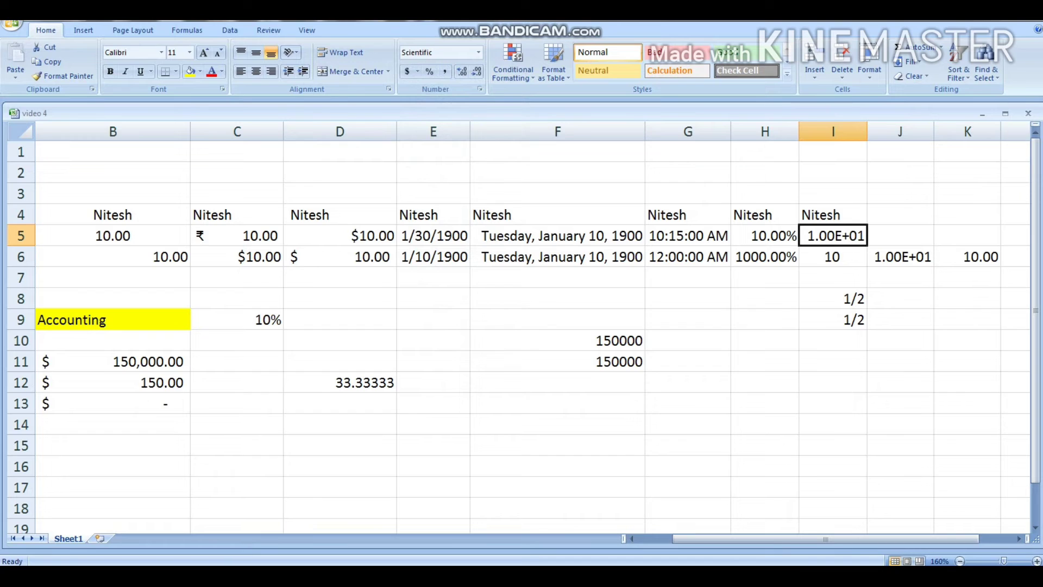
key("ctrl+z")
Enter 10 in cell J5 and 20 in cell K5, and check the number formats offered for J5.
left_click(900, 236)
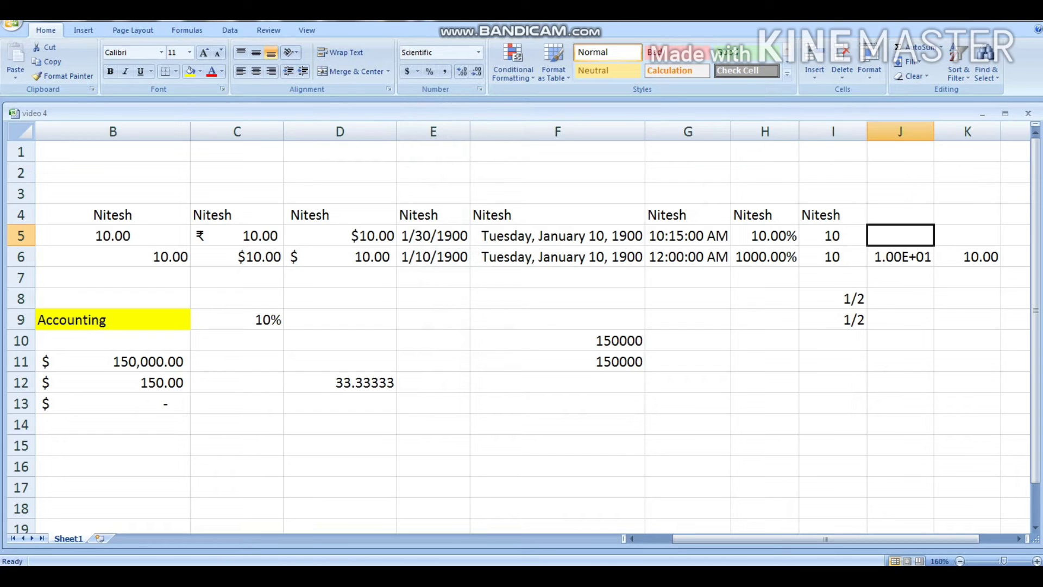
type("0")
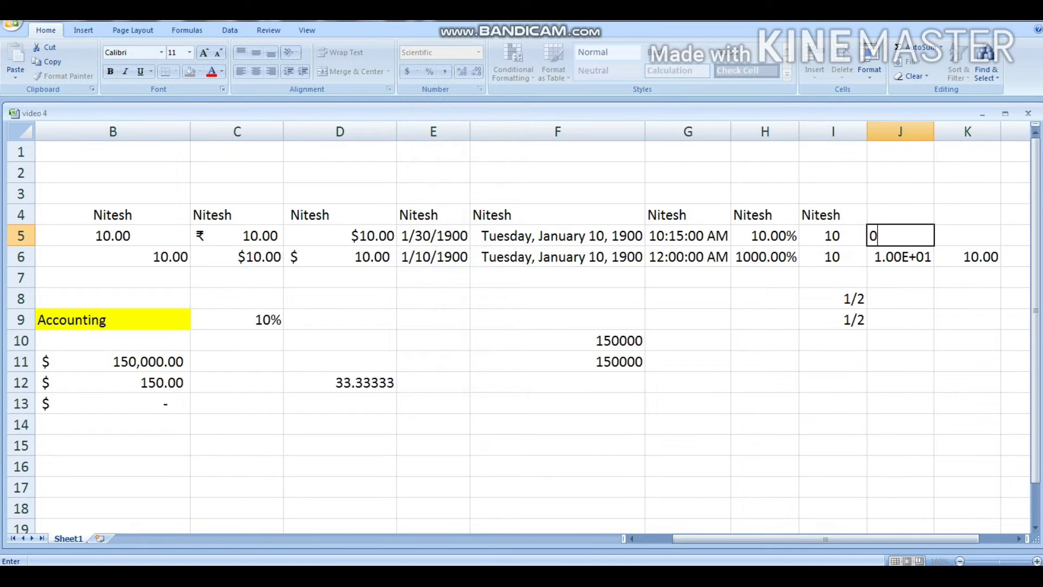
key("BackSpace")
type("10")
key("Tab")
type("20")
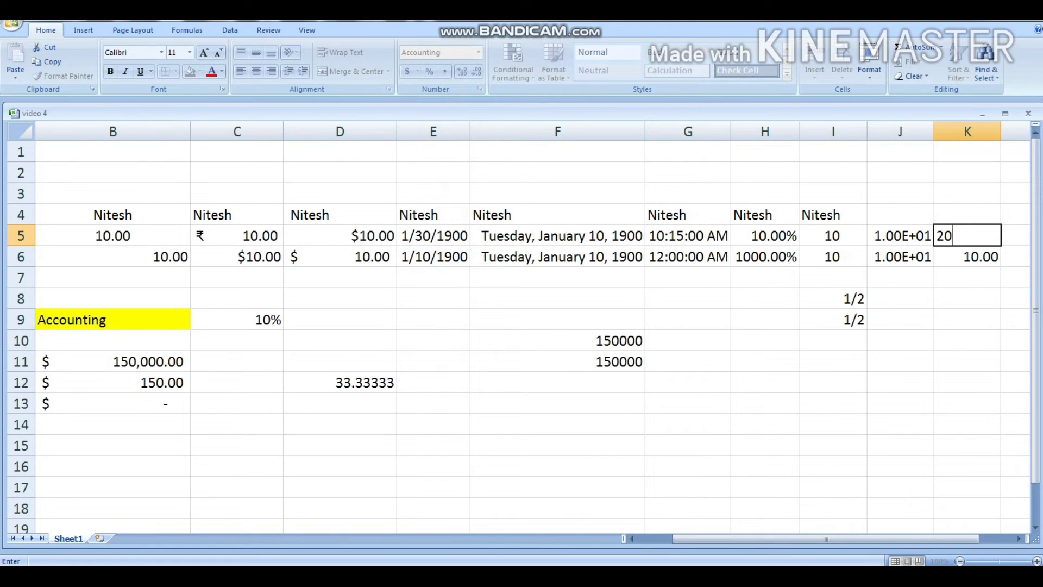
key("Return")
key("Up")
key("Left")
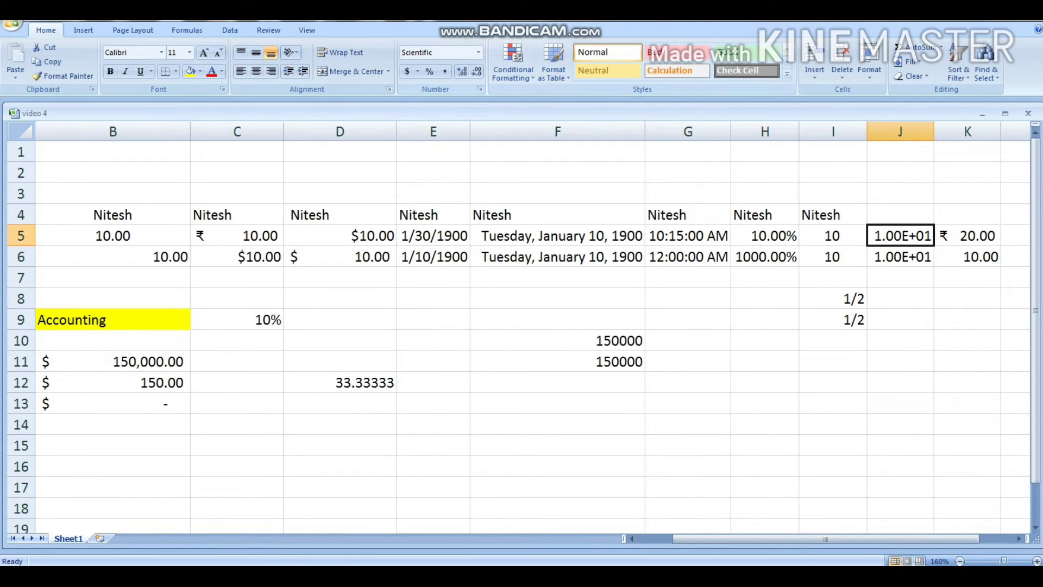
left_click(479, 53)
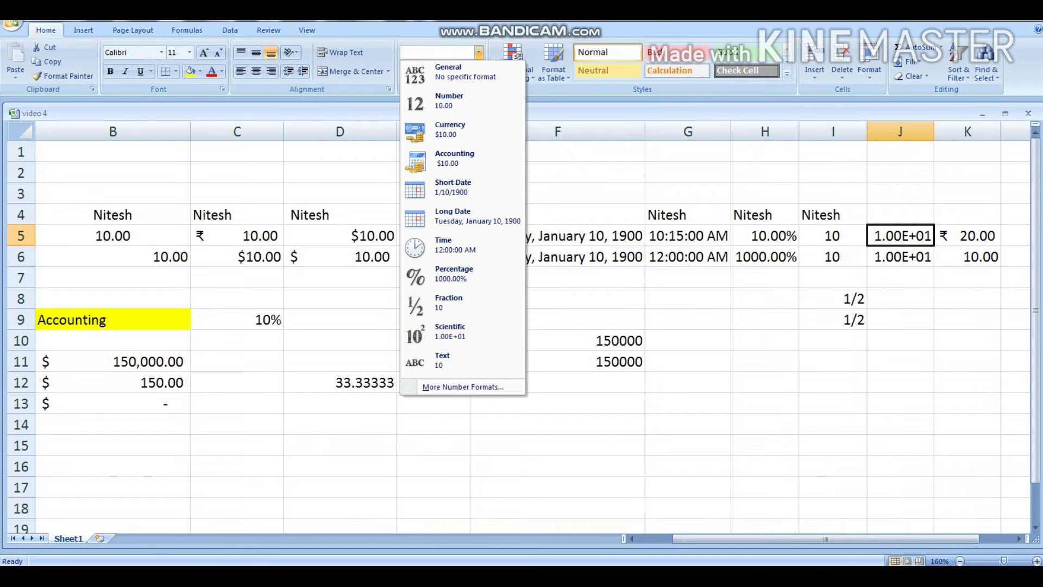
key("Escape")
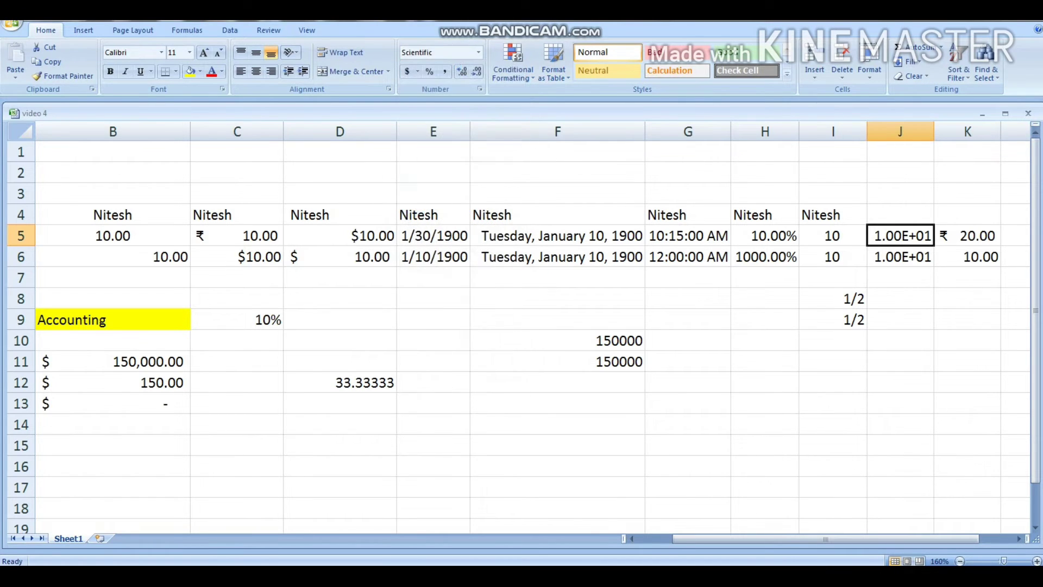
Apply the Text format to the value in cell K5.
left_click(967, 235)
left_click(478, 52)
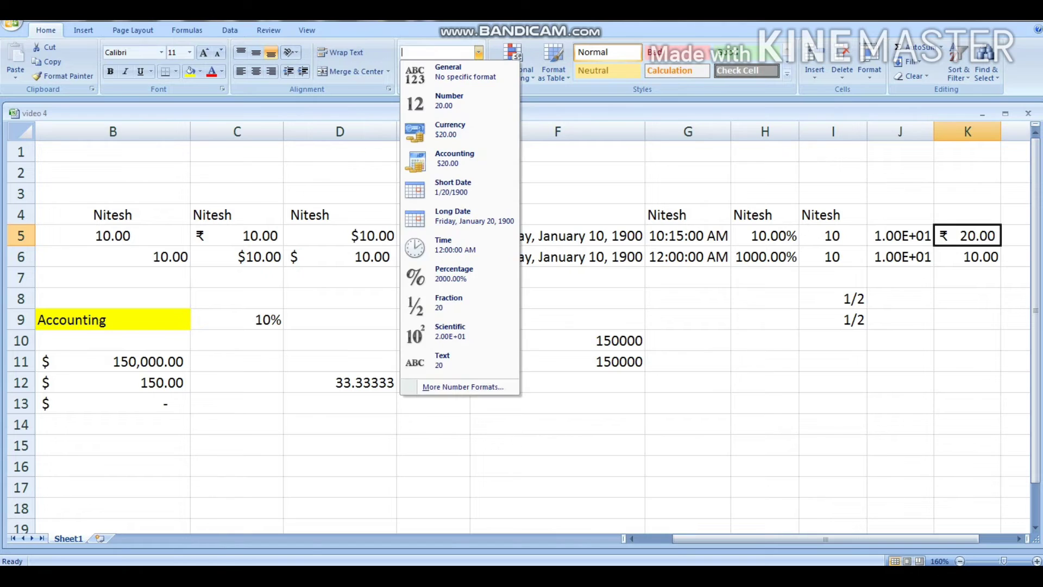
left_click(434, 362)
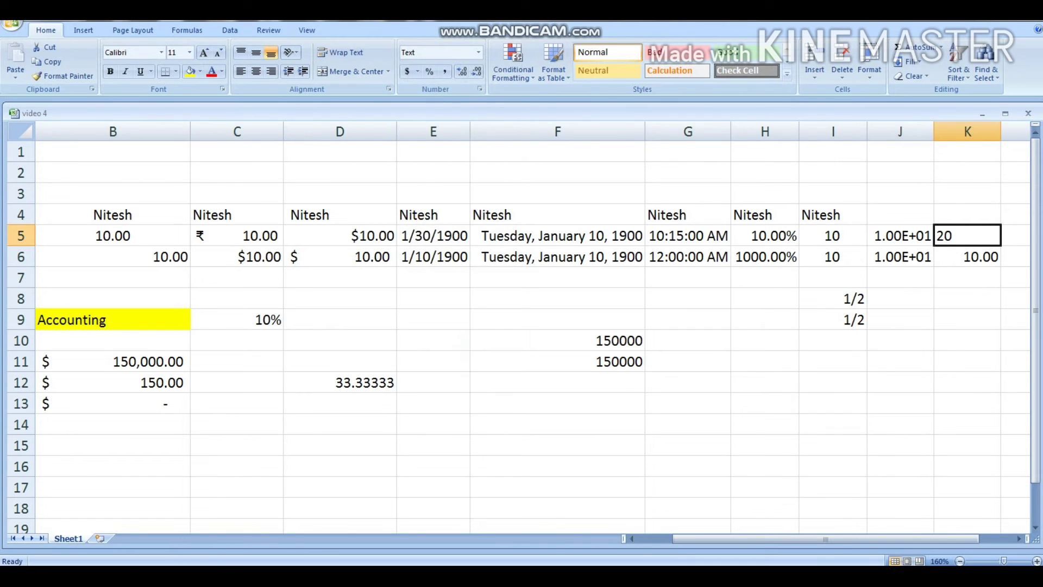
key("Down")
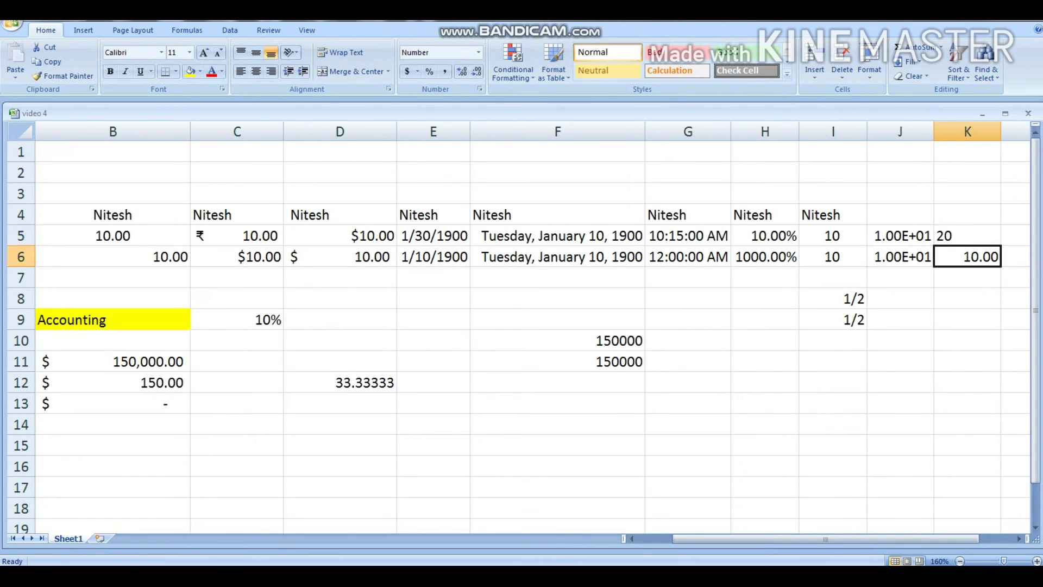
Enter the person's name used in row 4 into the Text-formatted cell K5.
key("Up")
type("nitesh")
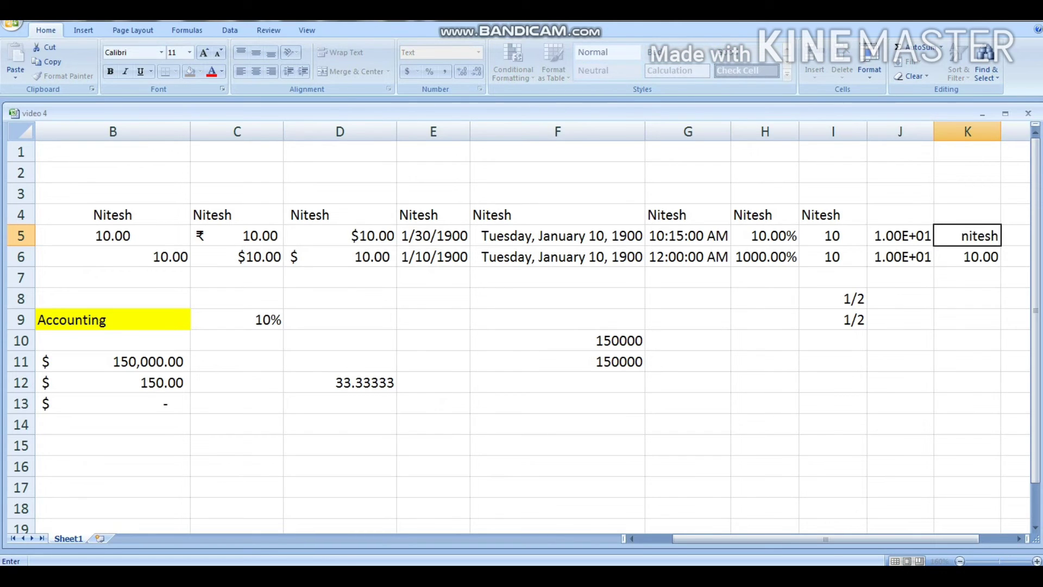
key("Return")
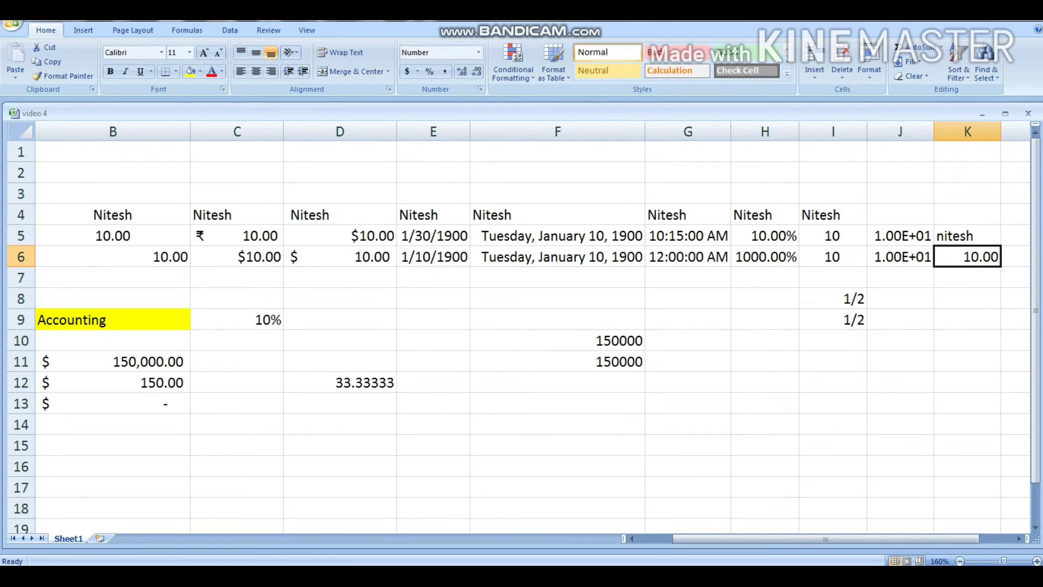
Replace the entry in the Text-formatted cell K5 with 10.
key("Up")
type("10")
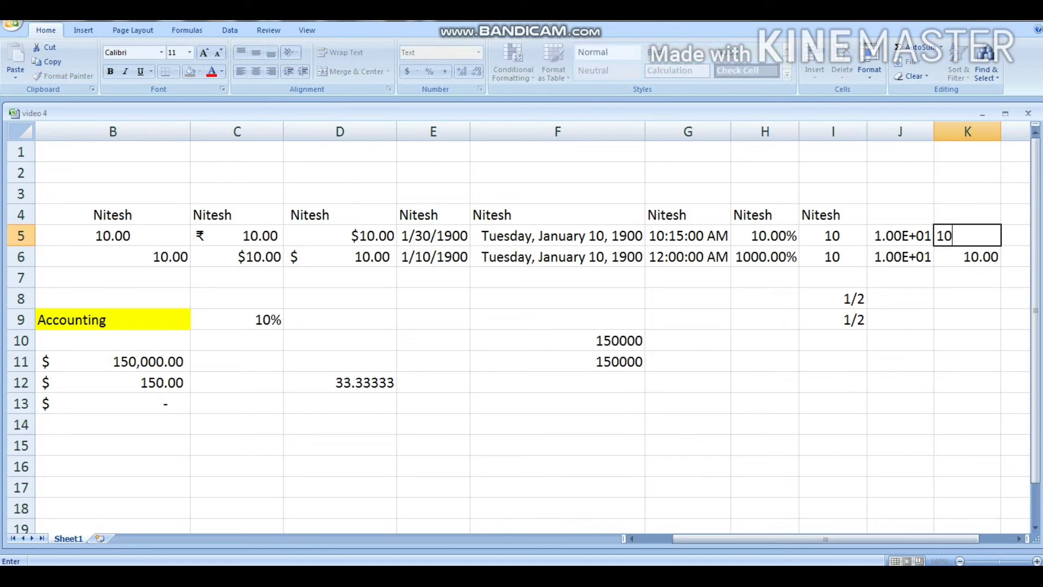
key("Return")
key("Up")
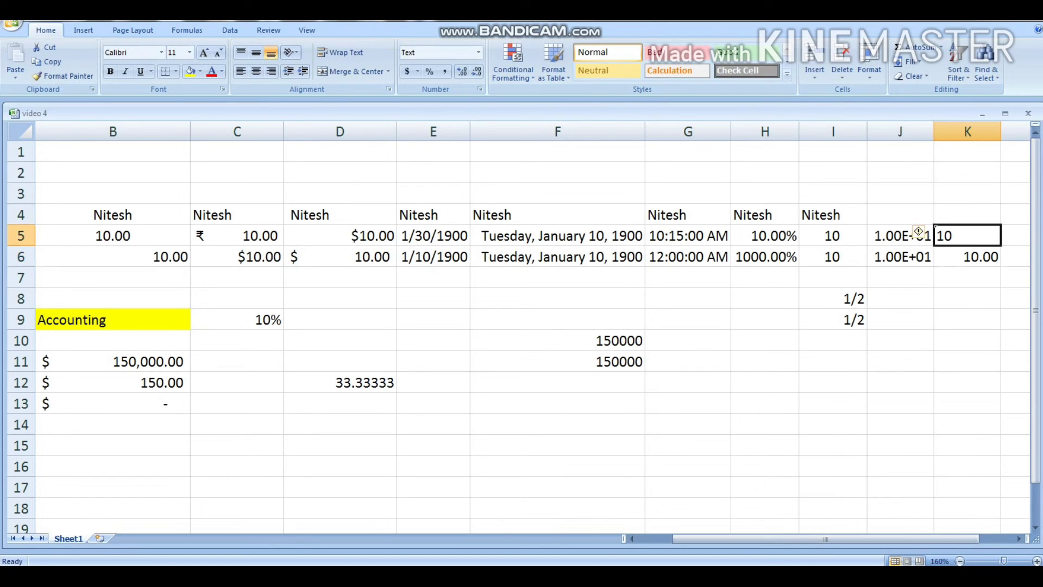
mouse_move(934, 230)
Apply the Percent style to cell K5 and view the number format previews for its entry.
mouse_move(741, 539)
left_mouse_down()
mouse_move(707, 539)
mouse_move(757, 539)
left_mouse_up()
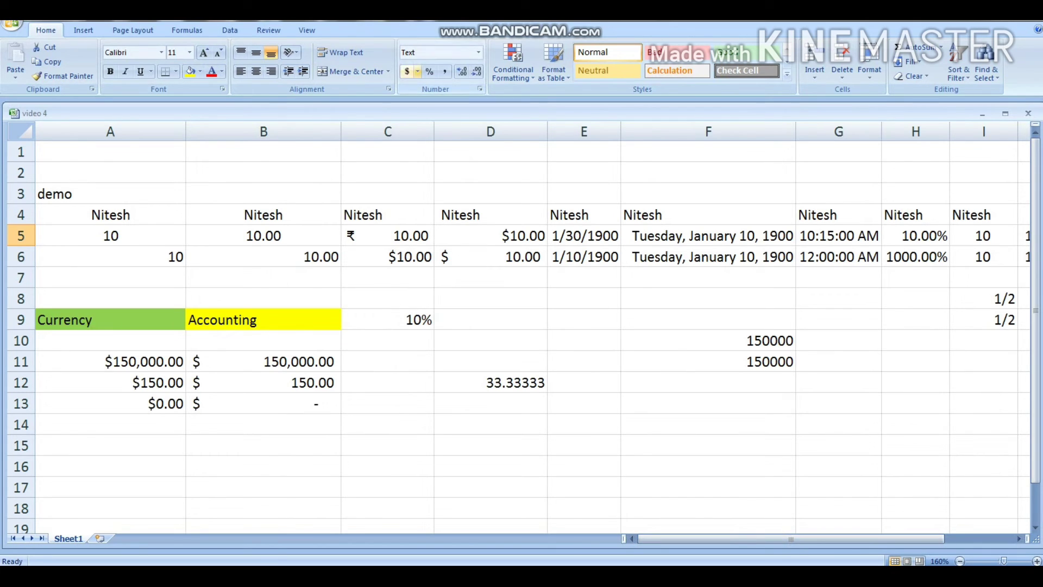
left_click(417, 71)
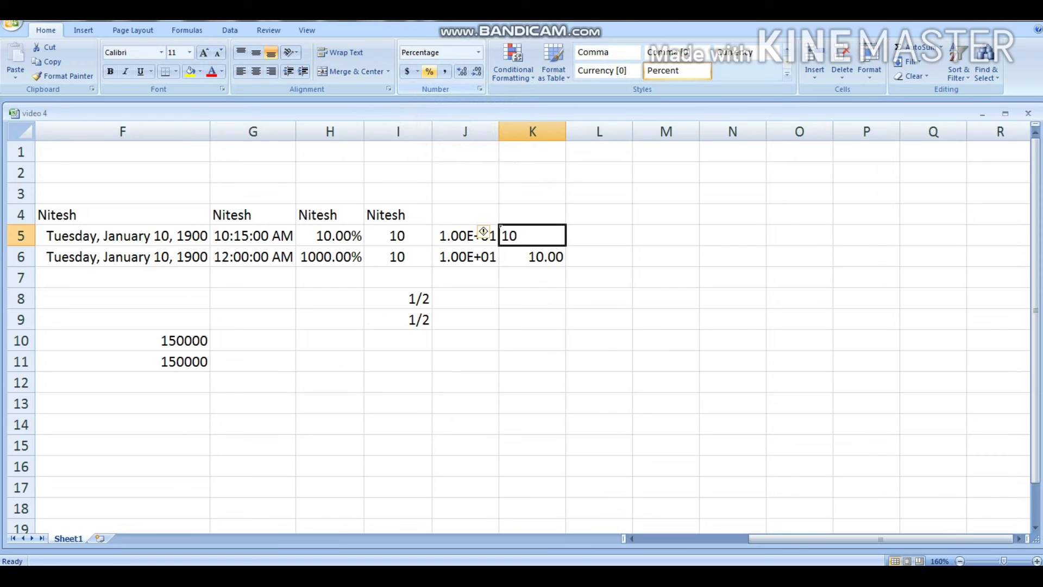
left_click(479, 52)
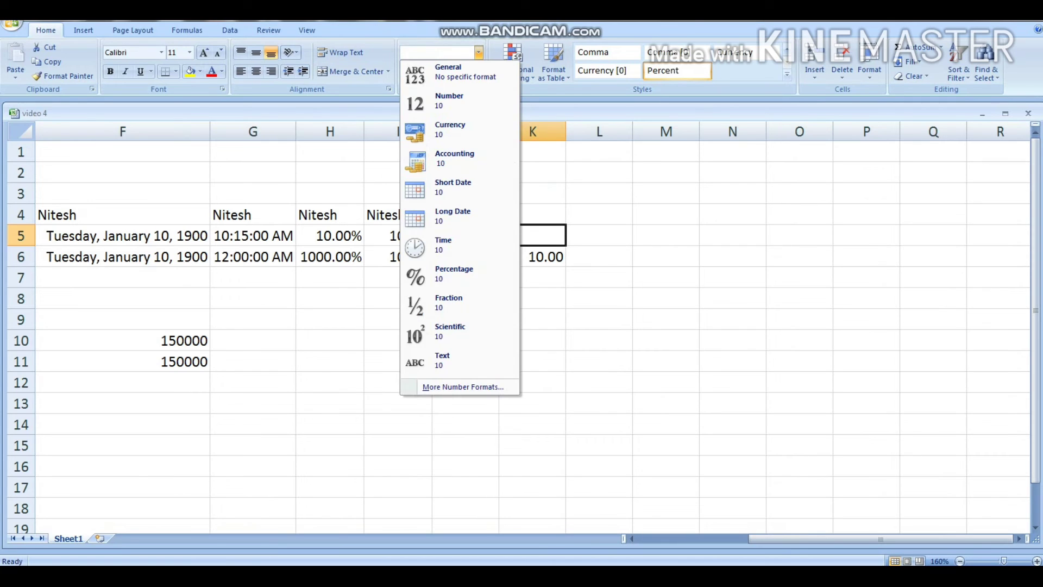
left_click(478, 53)
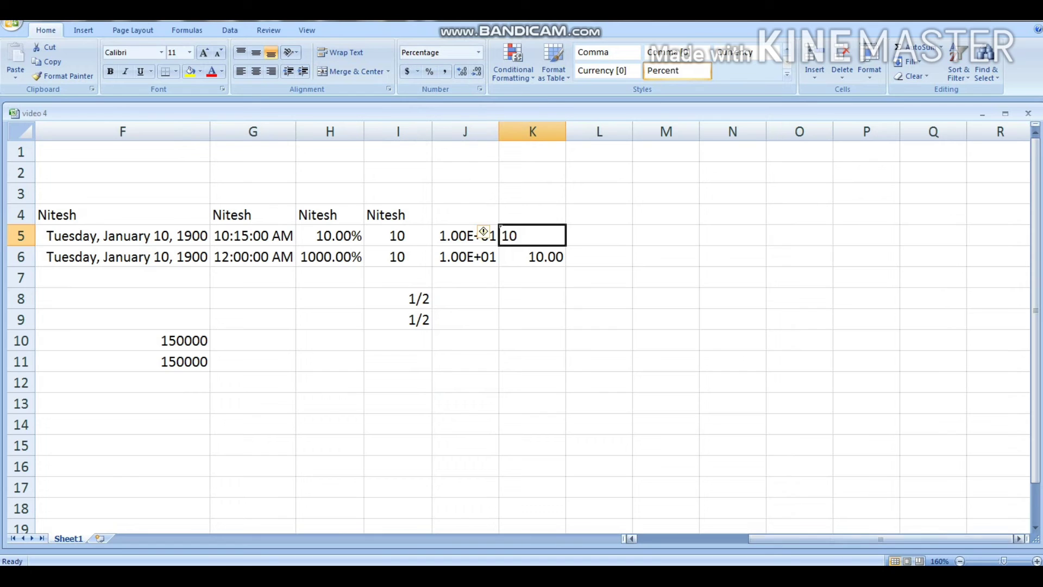
Enter .10 in cell D9 and apply the Percent style to it.
left_click_drag(870, 539, 756, 539)
left_click(491, 319)
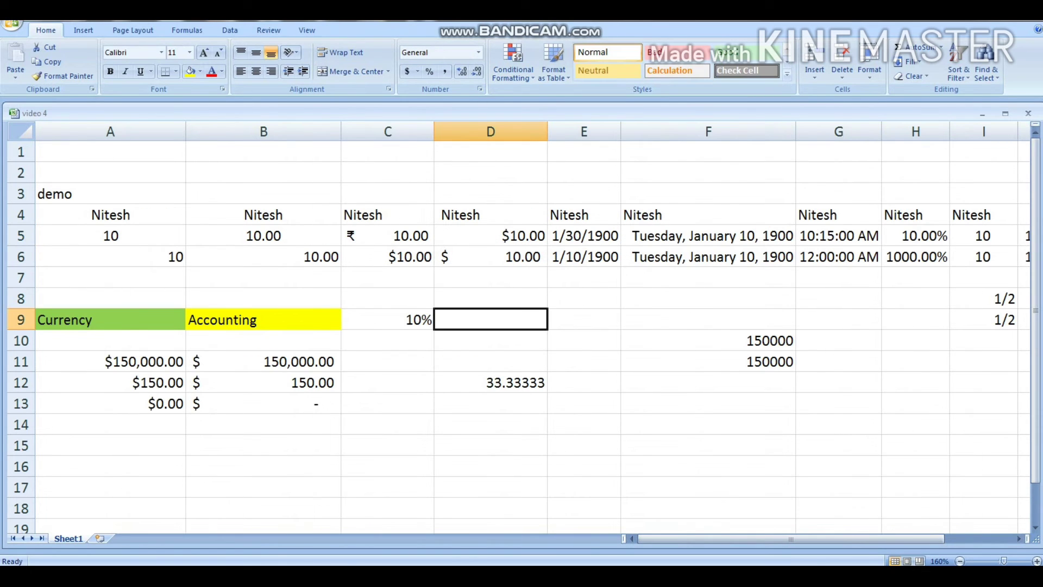
type(".10")
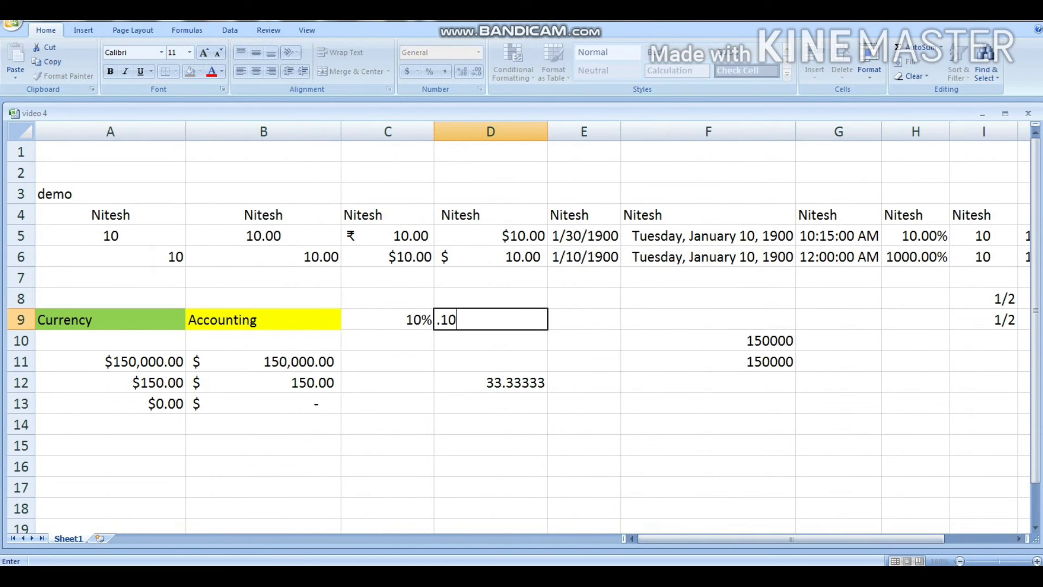
key("Tab")
left_click(491, 319)
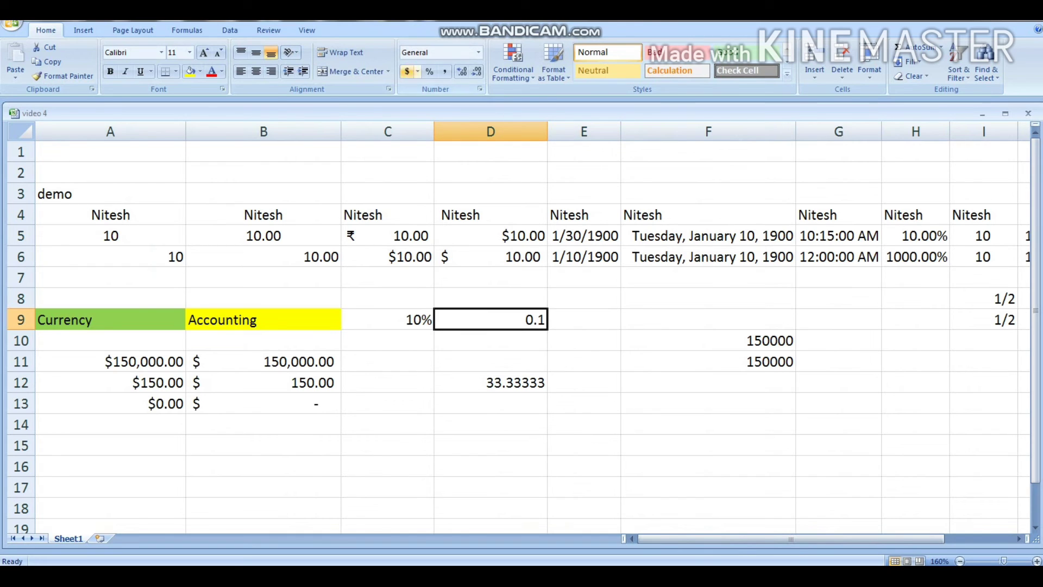
left_click(429, 71)
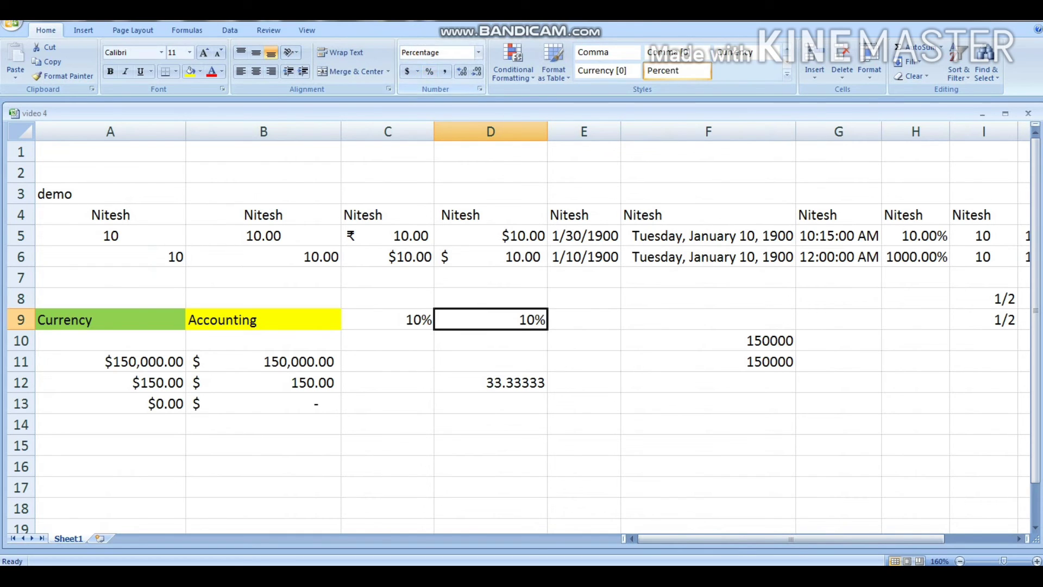
Decrease the decimals shown in cell D12 to two places.
left_click(490, 382)
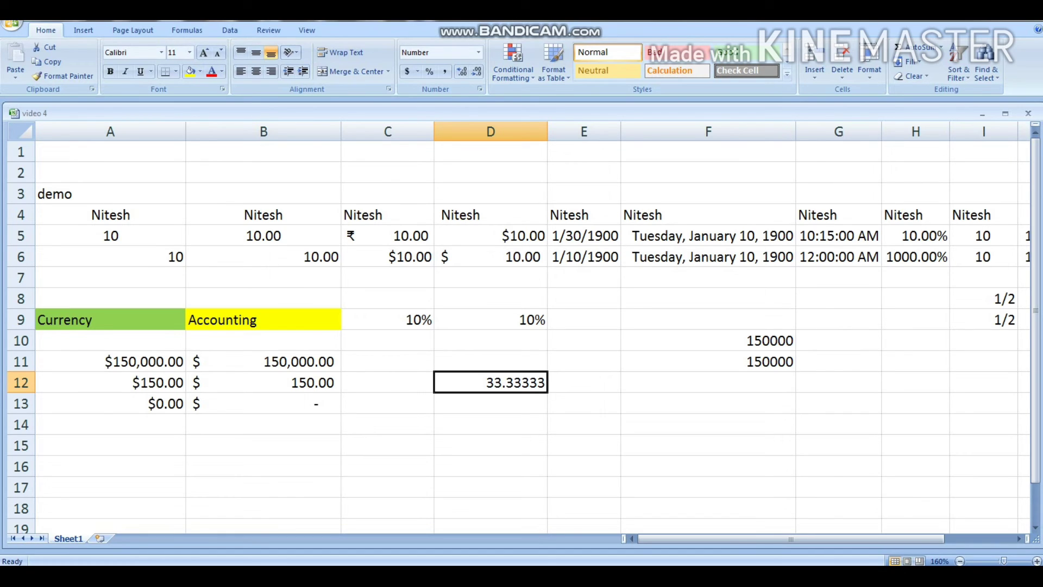
left_click(476, 71)
left_click(477, 71)
left_click(476, 71)
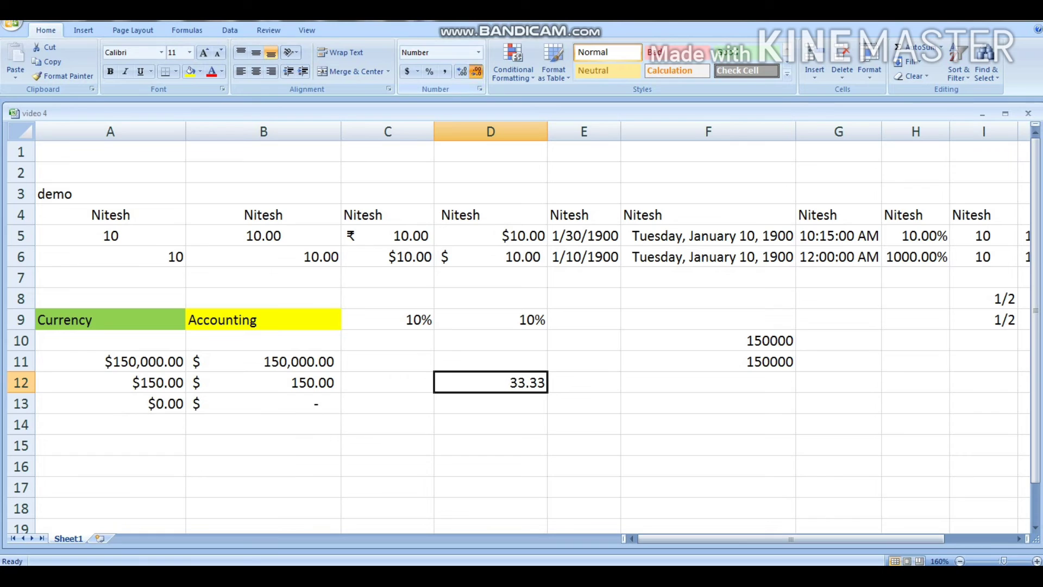
Increase the decimals shown in cell D12 to eight places.
left_click(462, 71)
left_click(461, 71)
left_click(462, 71)
left_click(462, 71)
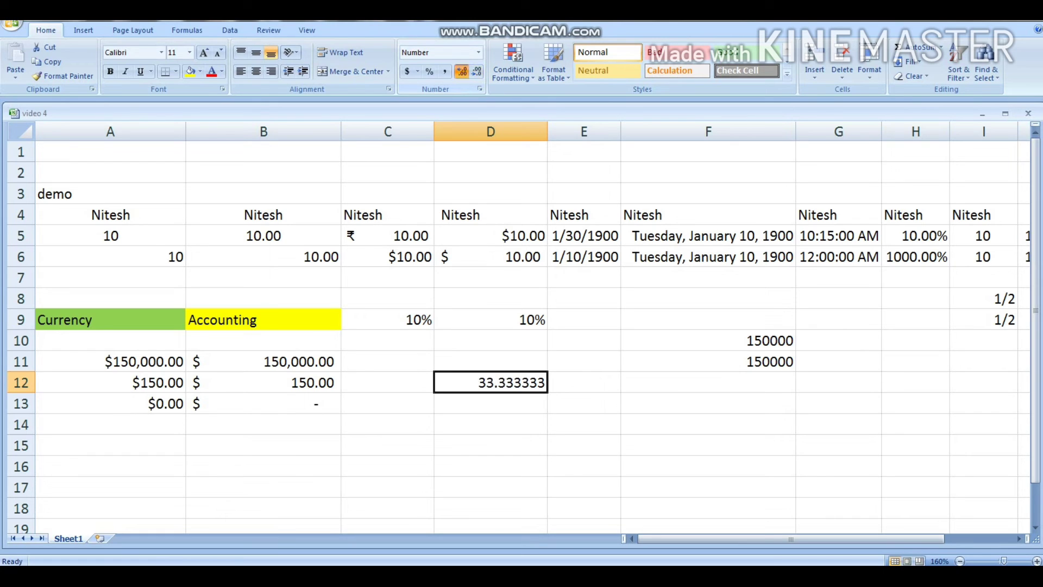
left_click(462, 71)
left_click(462, 71)
Reduce the decimals shown in cell D12 and adjust them to end at three places.
left_click(476, 71)
left_click(476, 71)
left_click(477, 71)
left_click(477, 71)
left_click(476, 71)
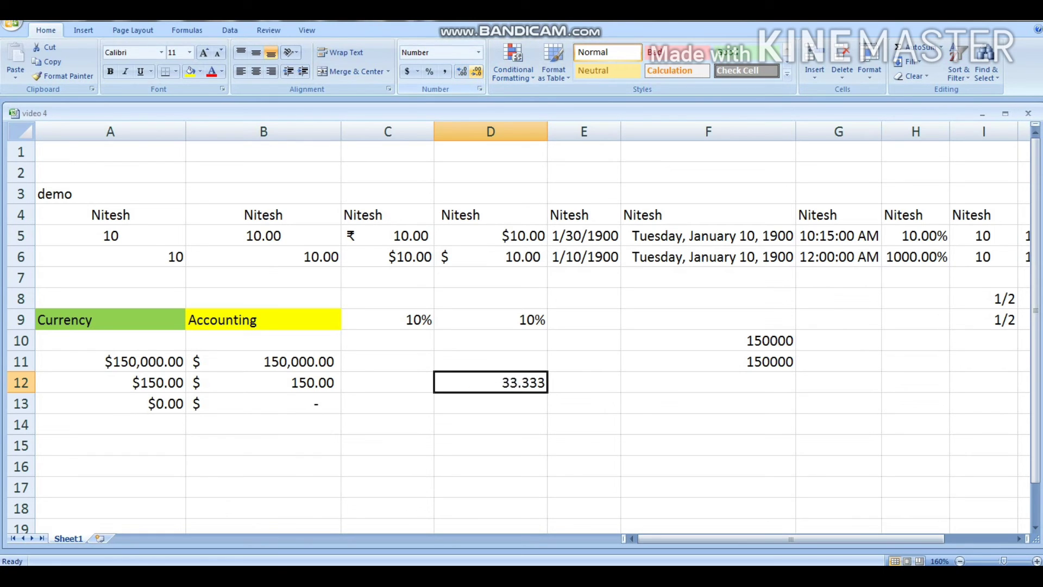
left_click(476, 71)
left_click(477, 71)
left_click(462, 71)
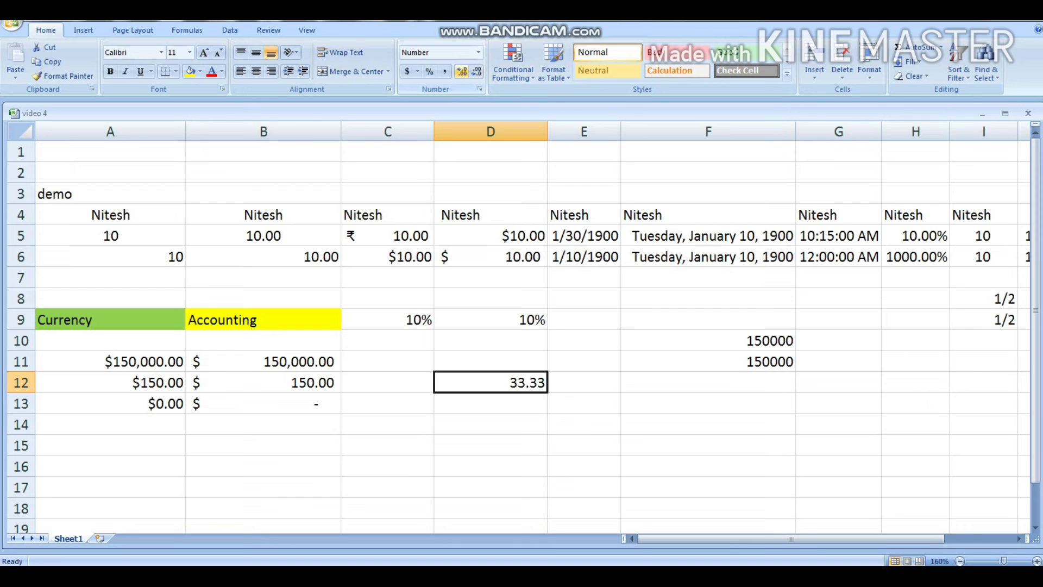
left_click(462, 71)
mouse_move(739, 539)
left_mouse_down()
mouse_move(801, 538)
mouse_move(739, 539)
left_mouse_up()
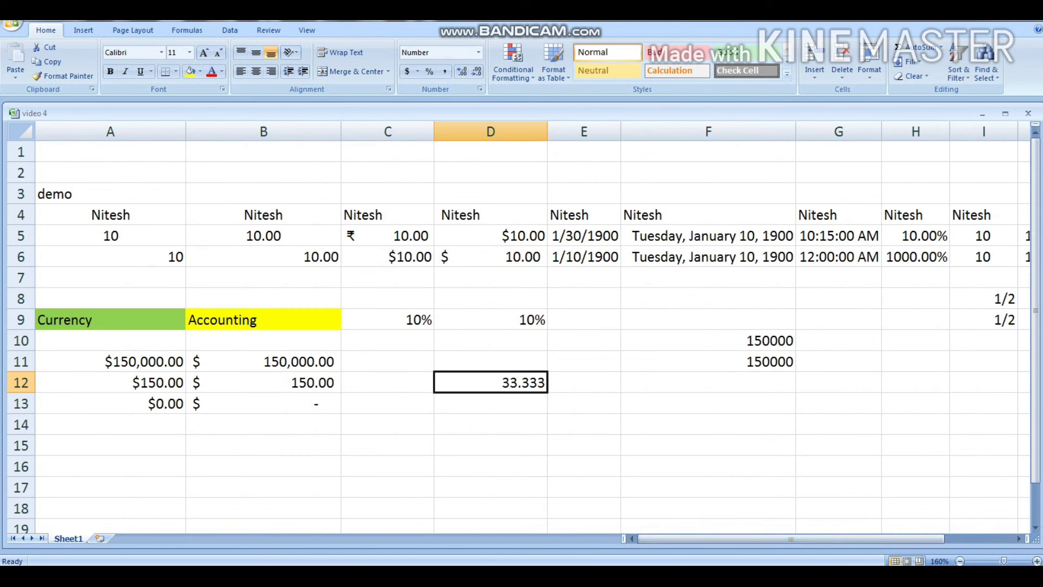
left_click(478, 53)
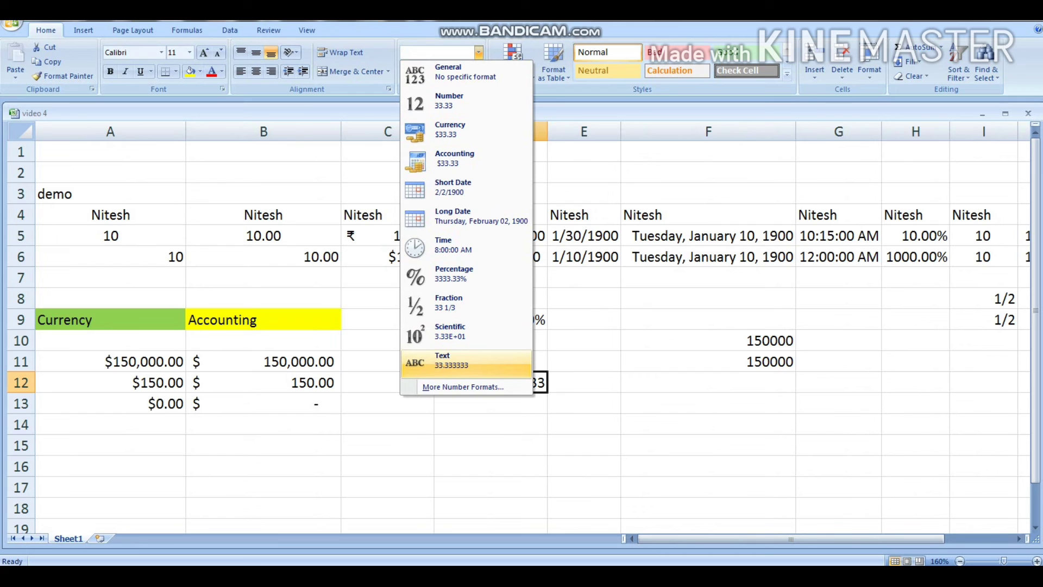
left_click(512, 54)
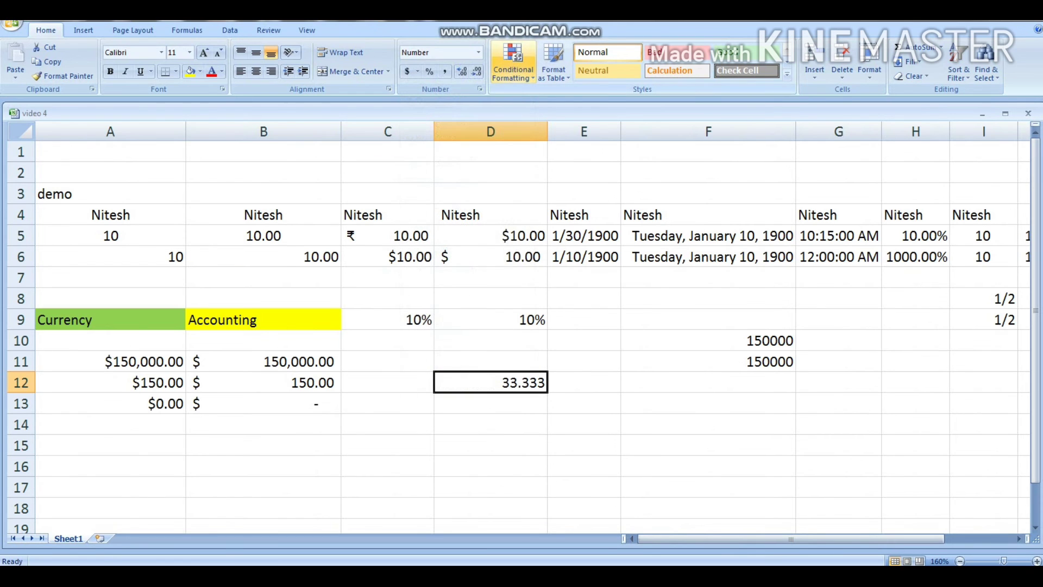
left_click(513, 64)
mouse_move(557, 99)
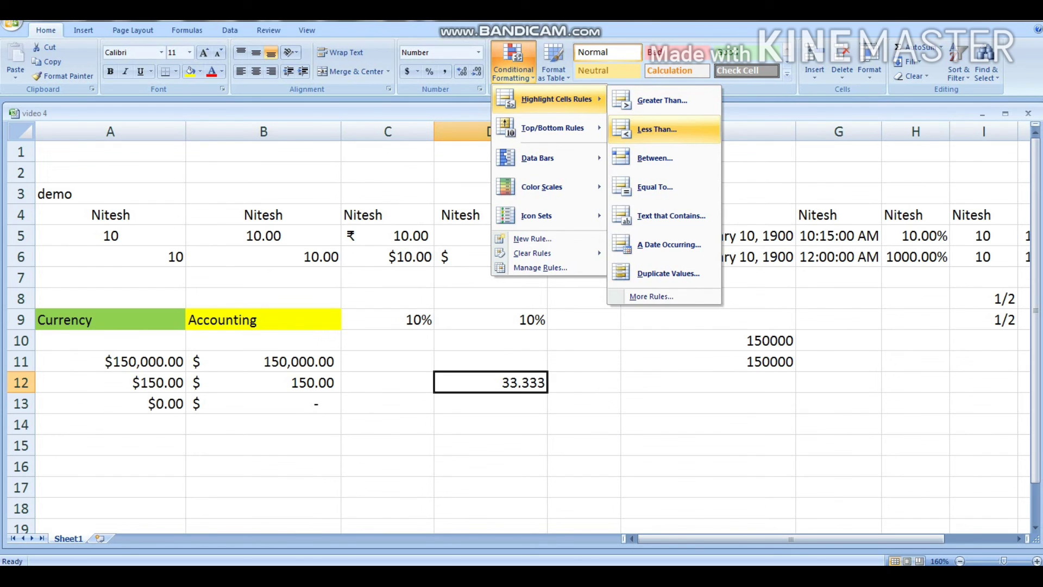
key("Escape")
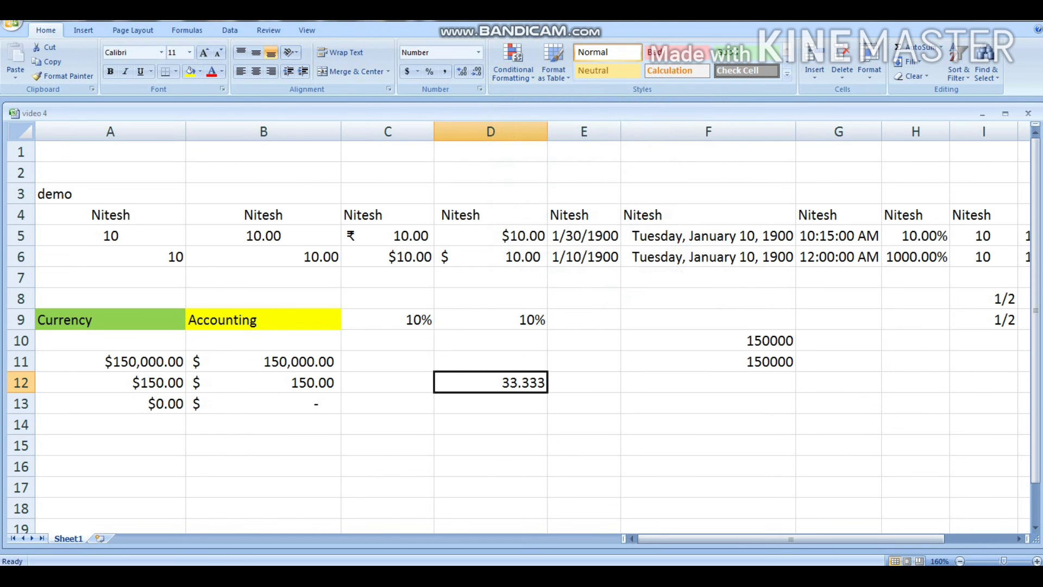